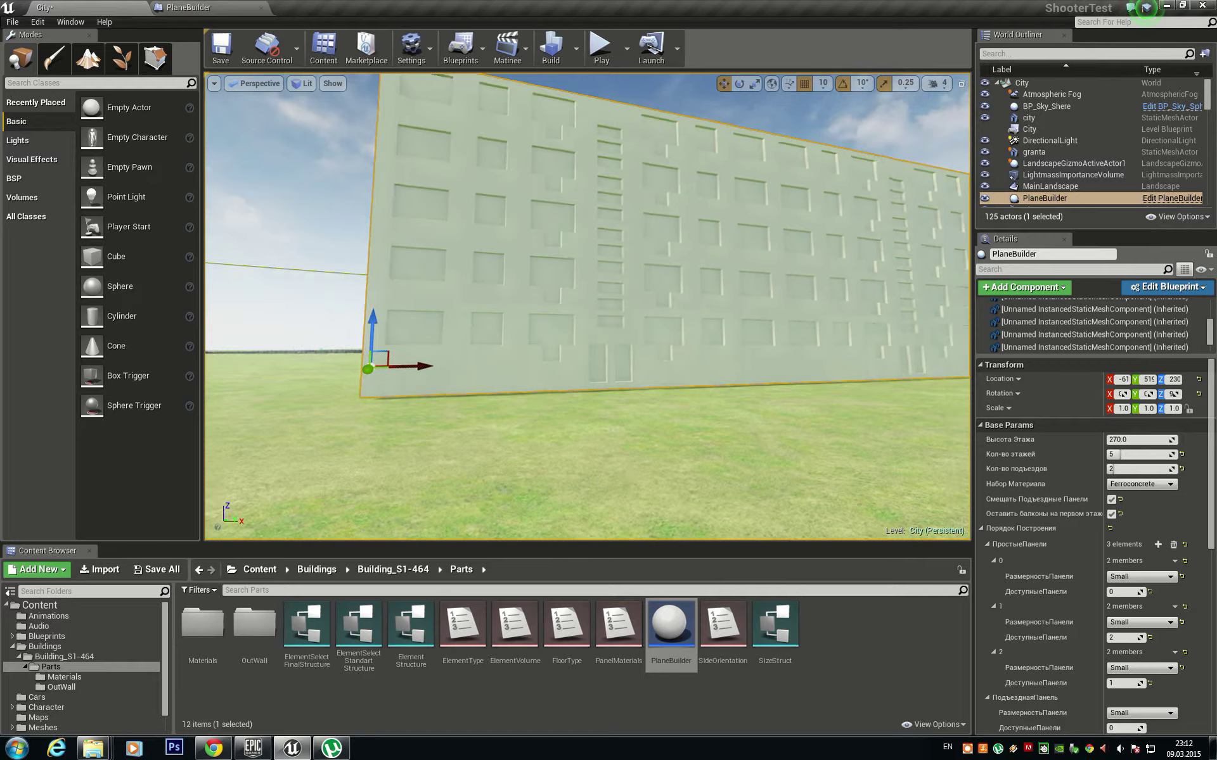
# Step: Drag the Кол-во этажей floor count to 20 and orbit up to inspect the taller block
pyautogui.moveTo(694, 415); pyautogui.dragTo(694, 415, button='right')
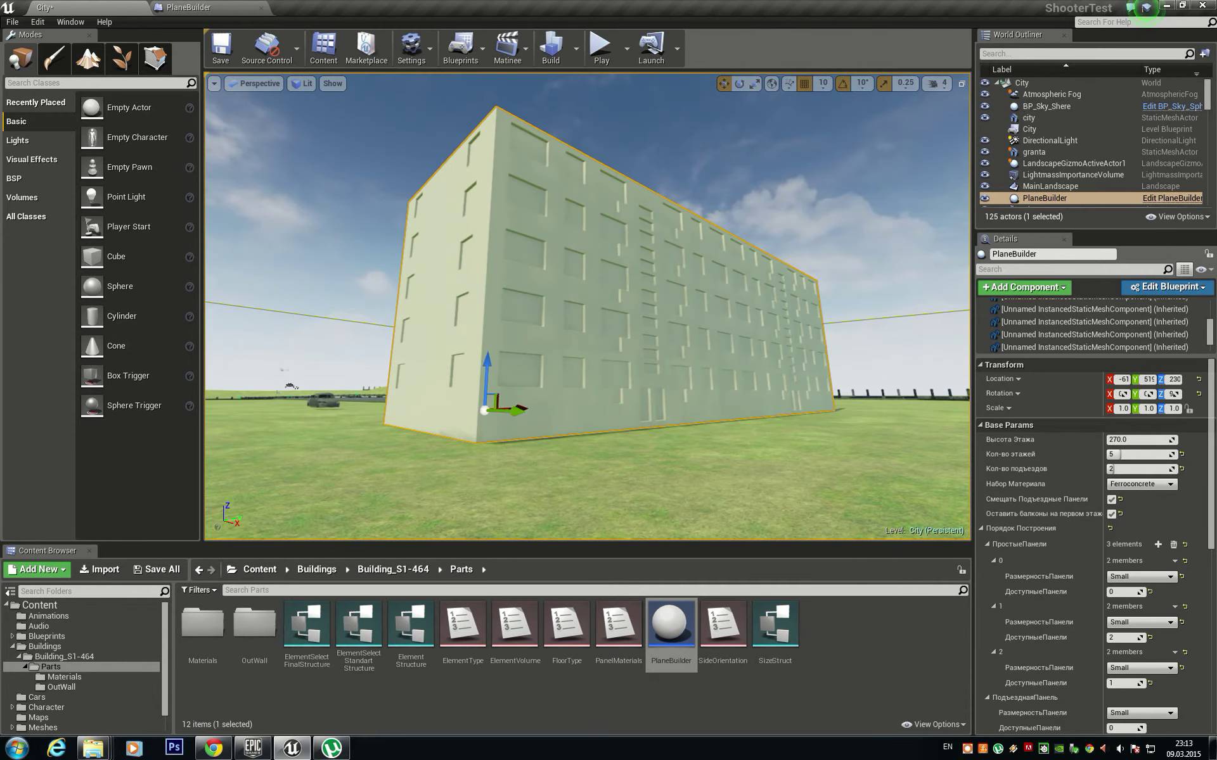
pyautogui.moveTo(1140, 454)
pyautogui.mouseDown()
pyautogui.moveTo(1115, 454)
pyautogui.moveTo(1166, 454)
pyautogui.moveTo(1140, 454)
pyautogui.mouseUp()
pyautogui.moveTo(590, 304); pyautogui.dragTo(589, 298, button='right')
pyautogui.moveTo(1137, 454); pyautogui.dragTo(1151, 454)
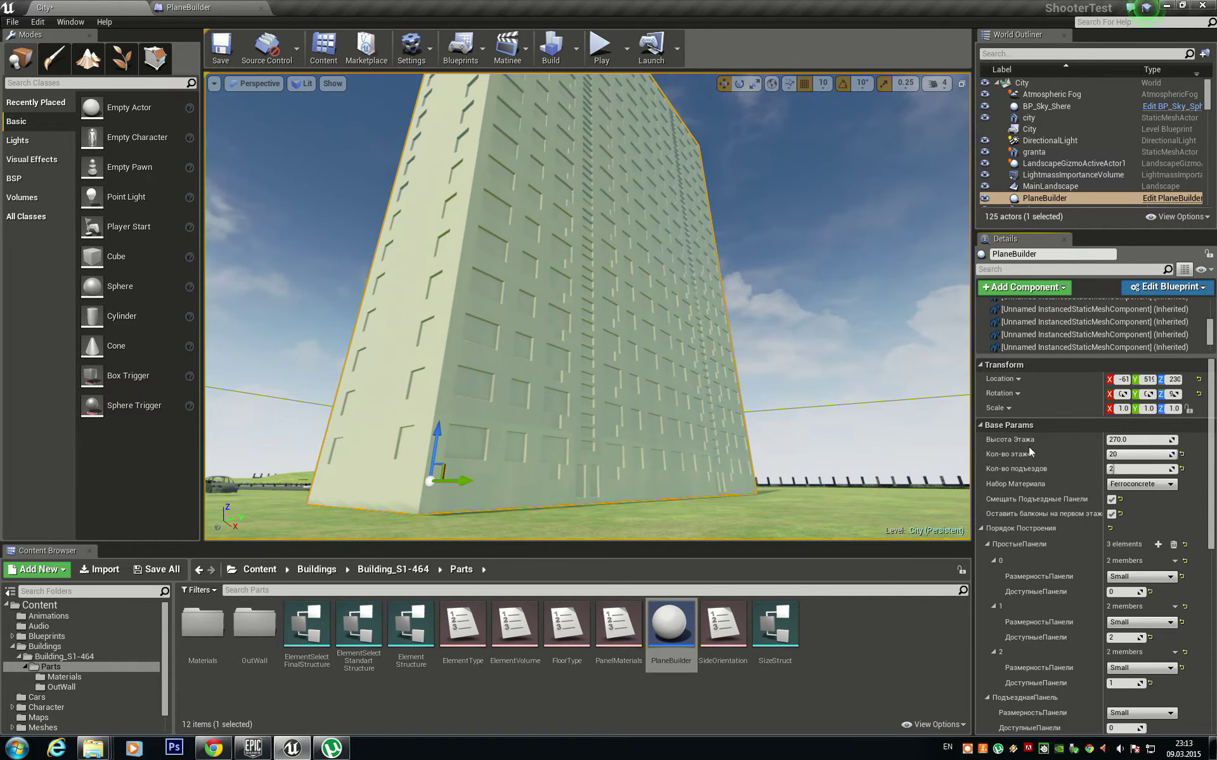
pyautogui.moveTo(589, 304)
pyautogui.mouseDown(button='right')
pyautogui.moveTo(640, 266)
pyautogui.moveTo(596, 317)
pyautogui.moveTo(653, 311)
pyautogui.moveTo(602, 266)
pyautogui.moveTo(640, 269)
pyautogui.moveTo(608, 272)
pyautogui.mouseUp(button='right')
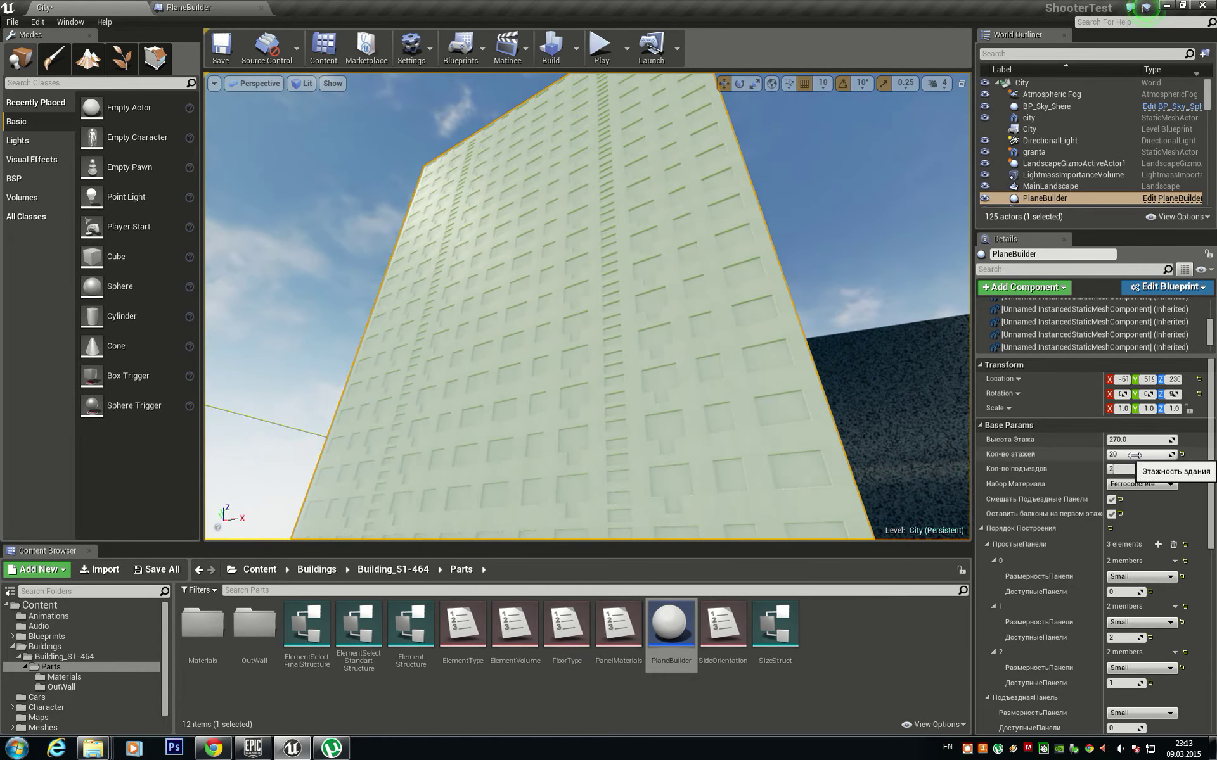
# Step: Lower the floor count to 5 and try 4 entrances, viewing the lengthened building
pyautogui.moveTo(1166, 455); pyautogui.dragTo(1119, 455)
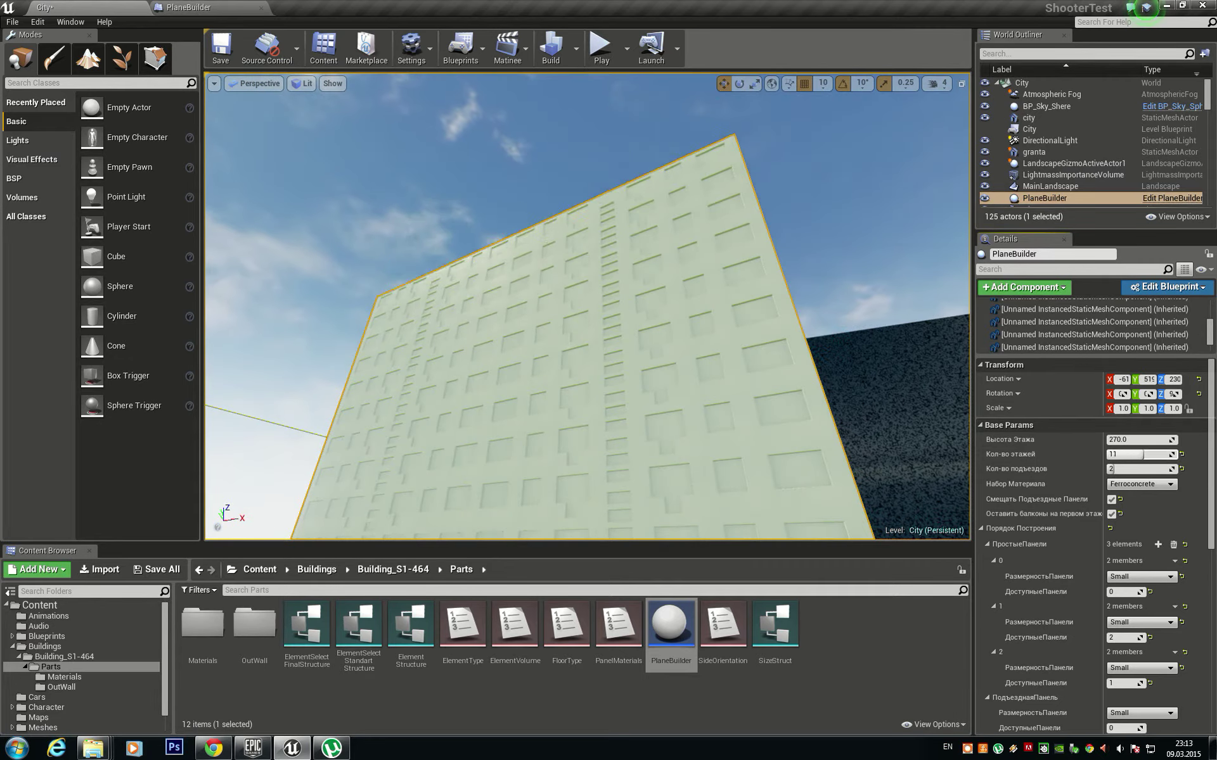
pyautogui.moveTo(588, 272)
pyautogui.mouseDown(button='right')
pyautogui.moveTo(571, 330)
pyautogui.moveTo(806, 370)
pyautogui.mouseUp(button='right')
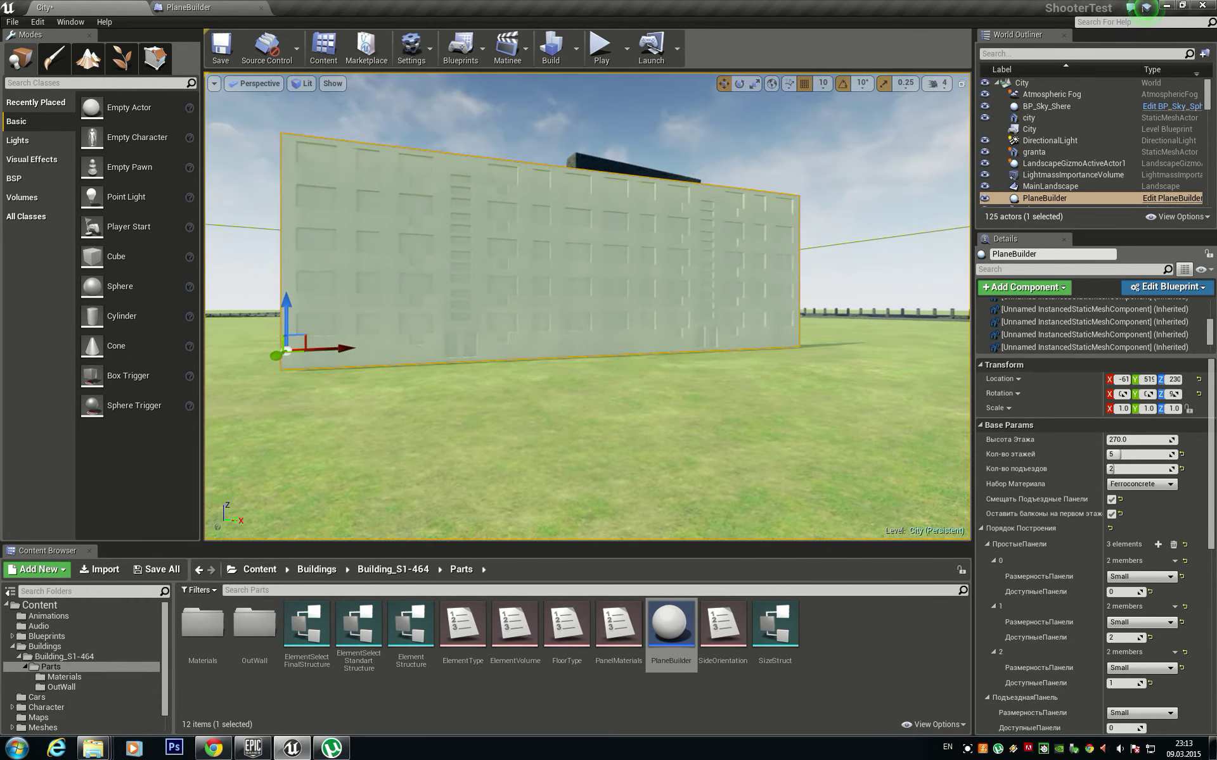
pyautogui.write('4')
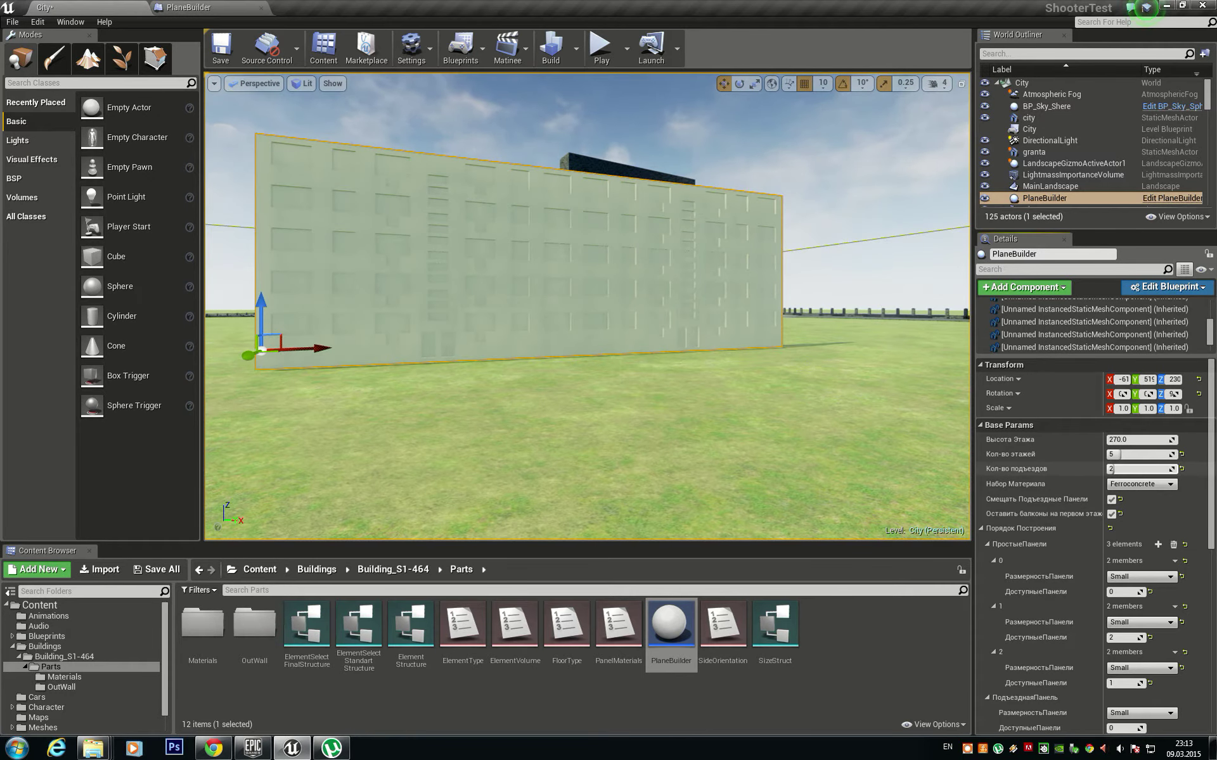
pyautogui.press('Return')
pyautogui.moveTo(854, 418); pyautogui.dragTo(792, 412, button='right')
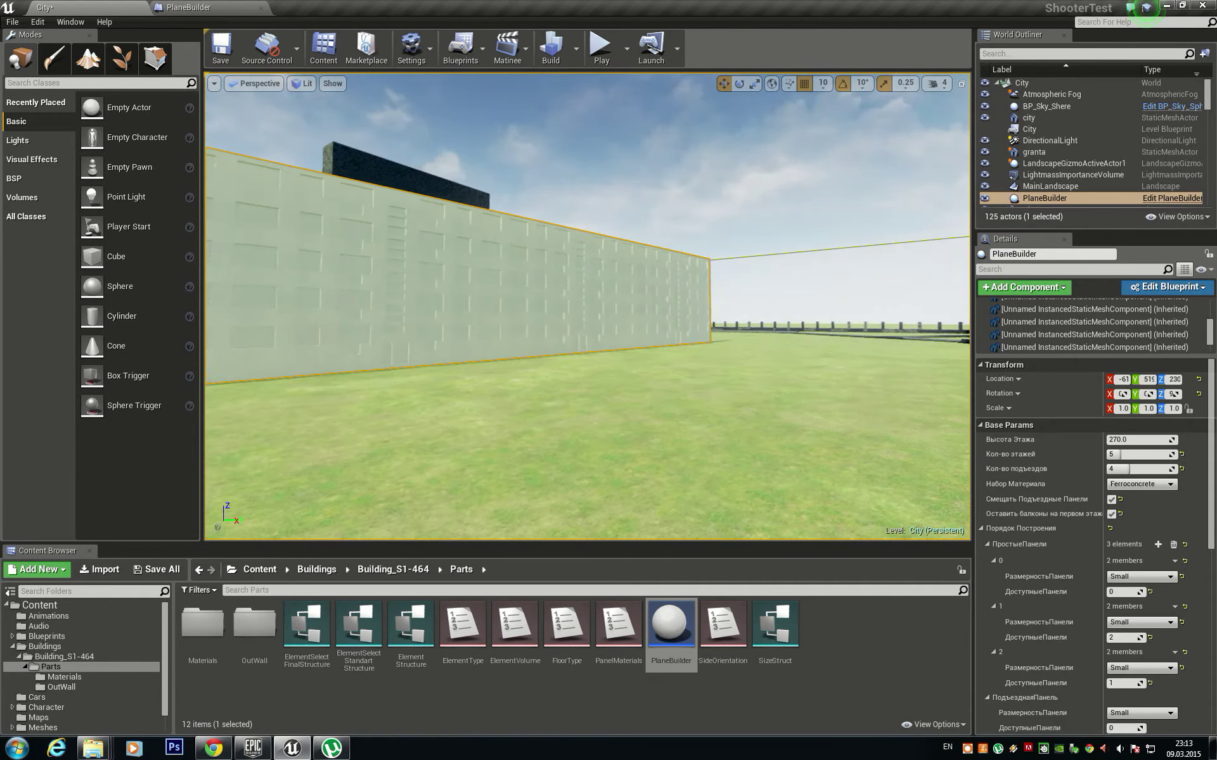
pyautogui.moveTo(906, 417); pyautogui.dragTo(855, 415, button='right')
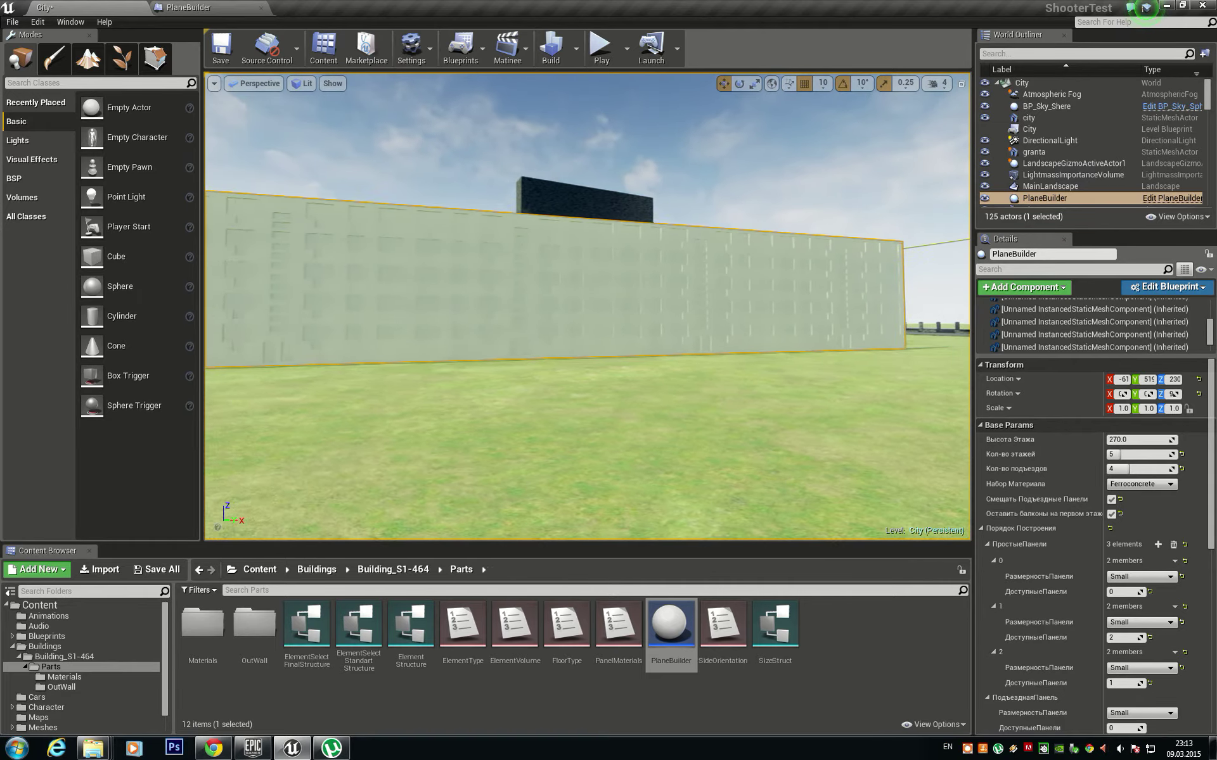
# Step: Change Кол-во подъездов to 1, then settle on 2 entrances
pyautogui.click(1135, 469)
pyautogui.write('1')
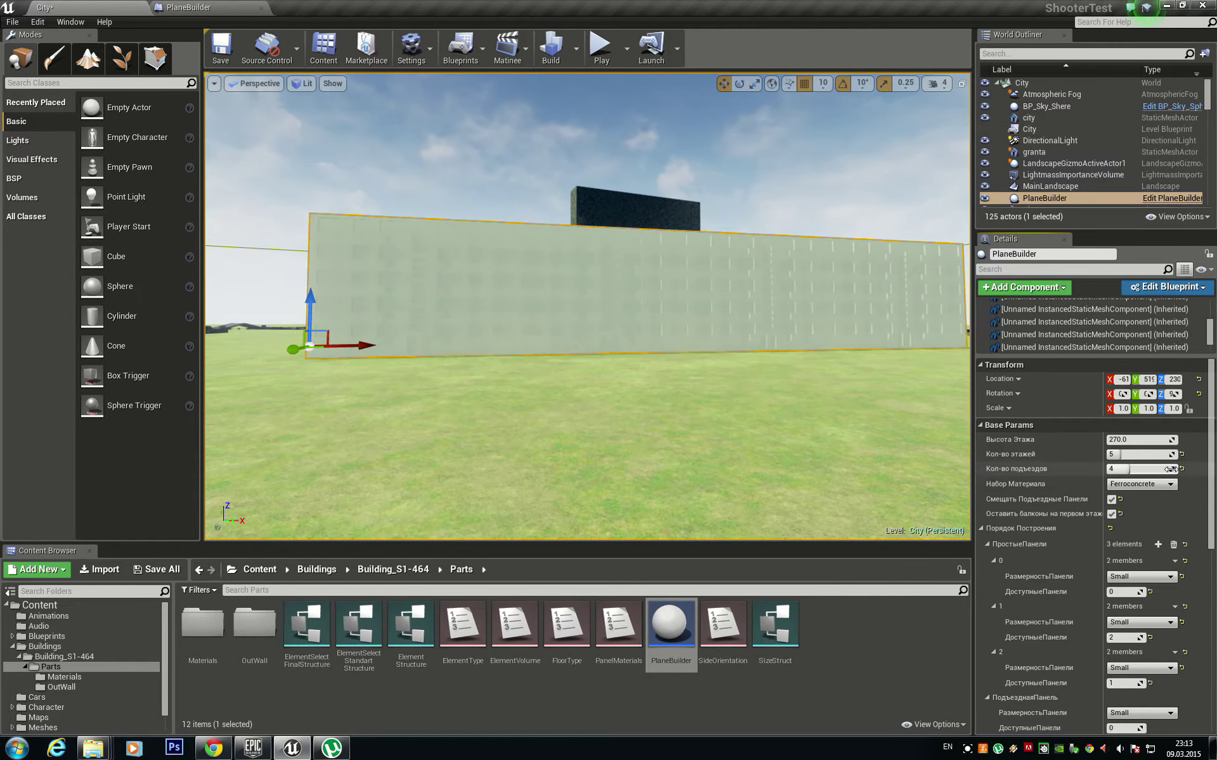
pyautogui.press('Return')
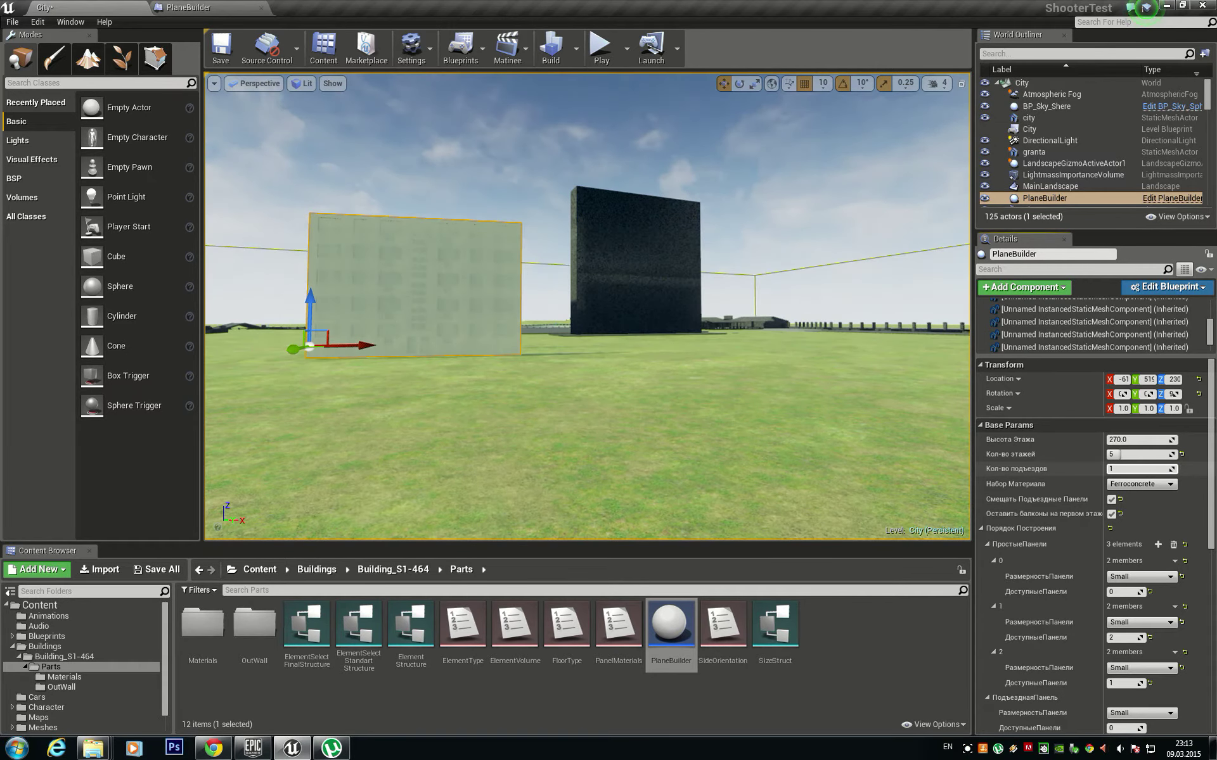
pyautogui.write('2')
pyautogui.moveTo(824, 380); pyautogui.dragTo(786, 380, button='right')
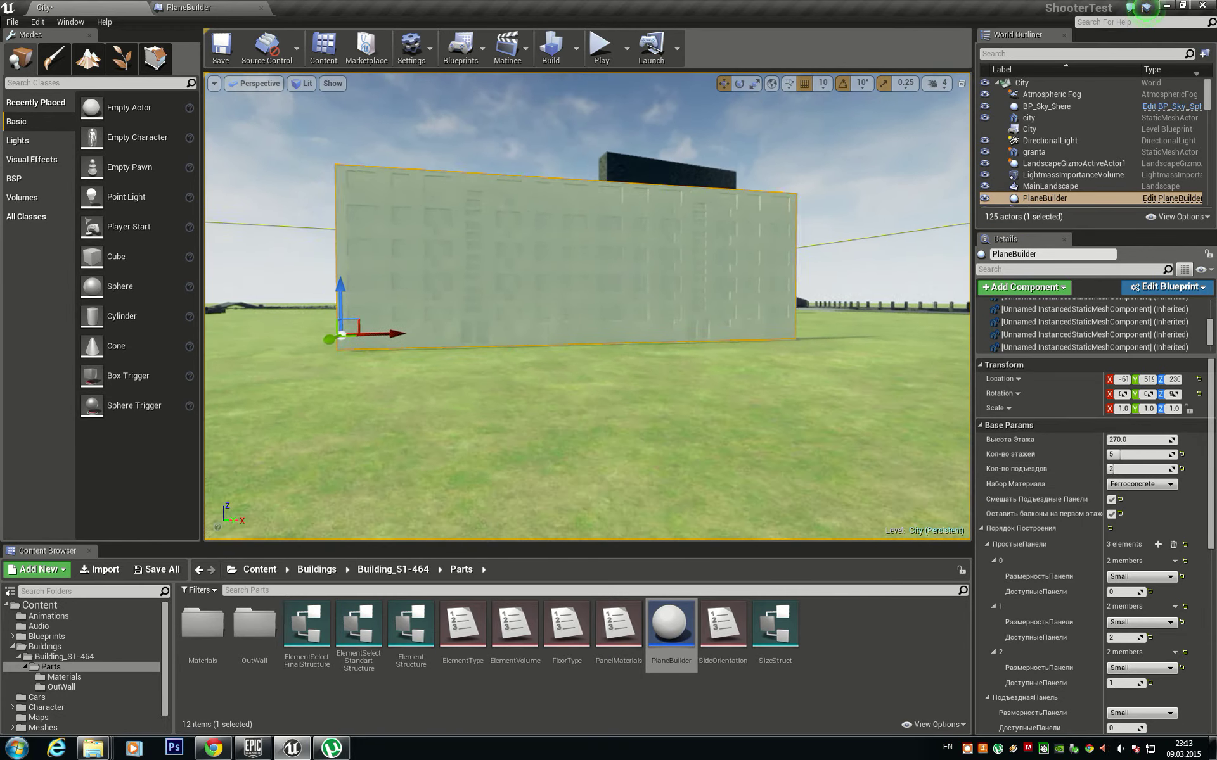
pyautogui.moveTo(587, 304); pyautogui.dragTo(558, 298, button='right')
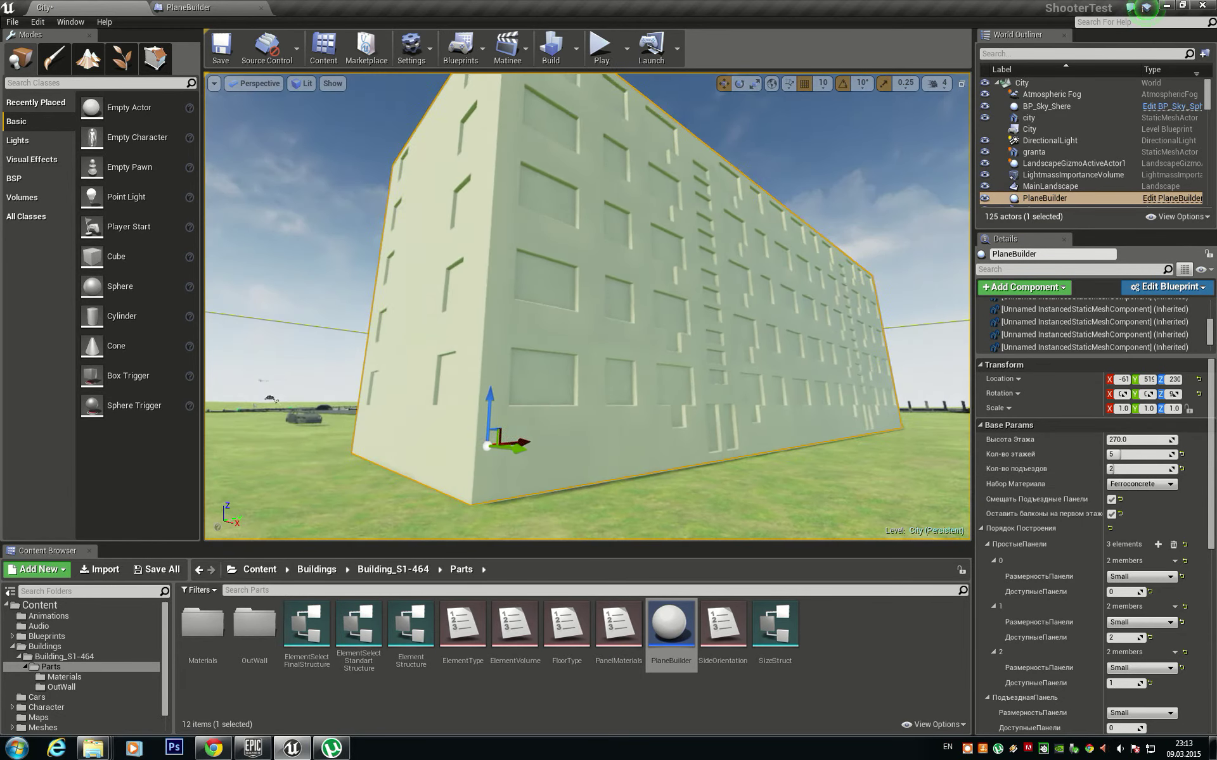
# Step: Toggle Смещать Подъездные Панели and Оставить балконы на первом этаже on and off, leaving both unchecked
pyautogui.moveTo(725, 389); pyautogui.dragTo(747, 389, button='right')
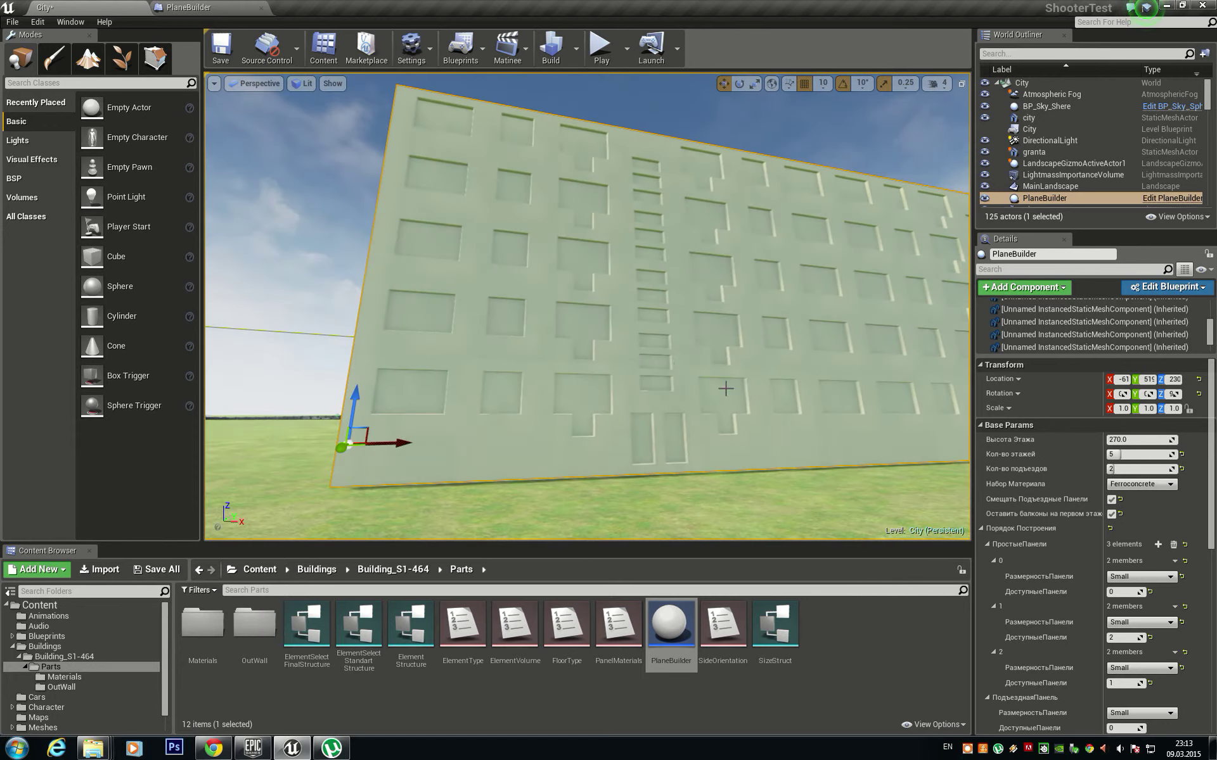
pyautogui.click(1111, 500)
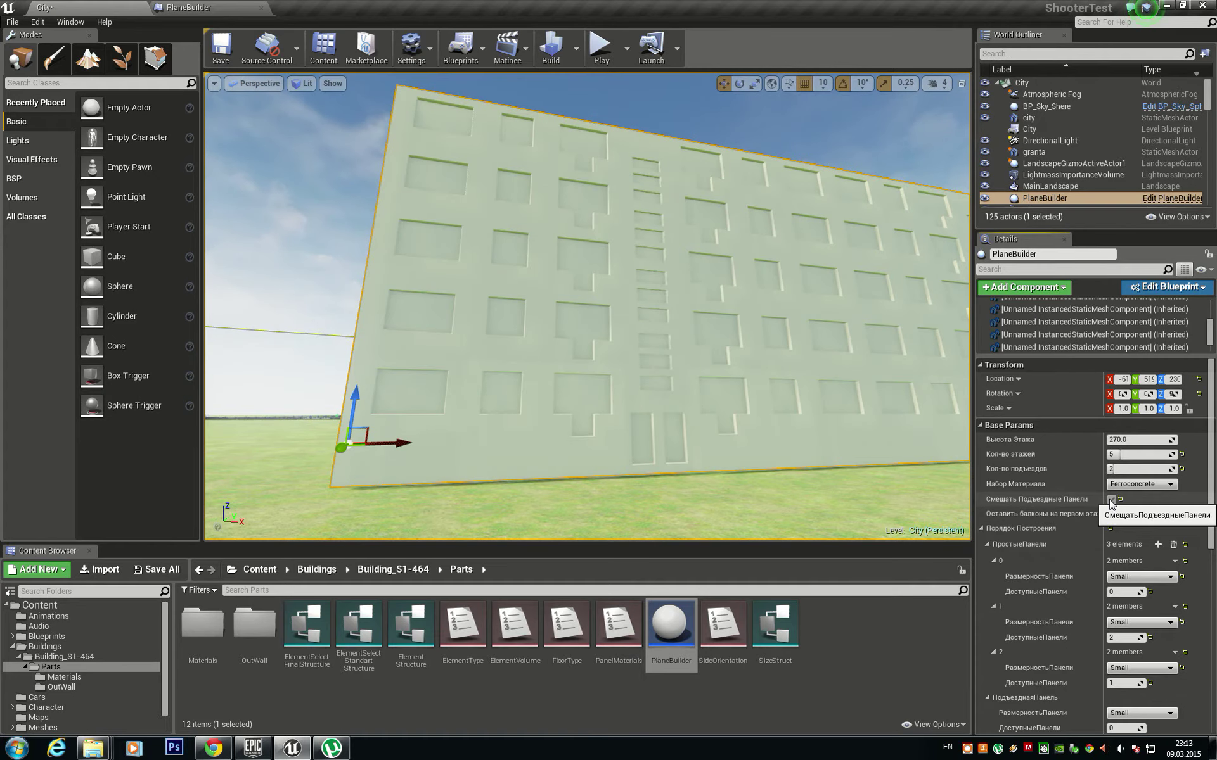
pyautogui.click(1111, 500)
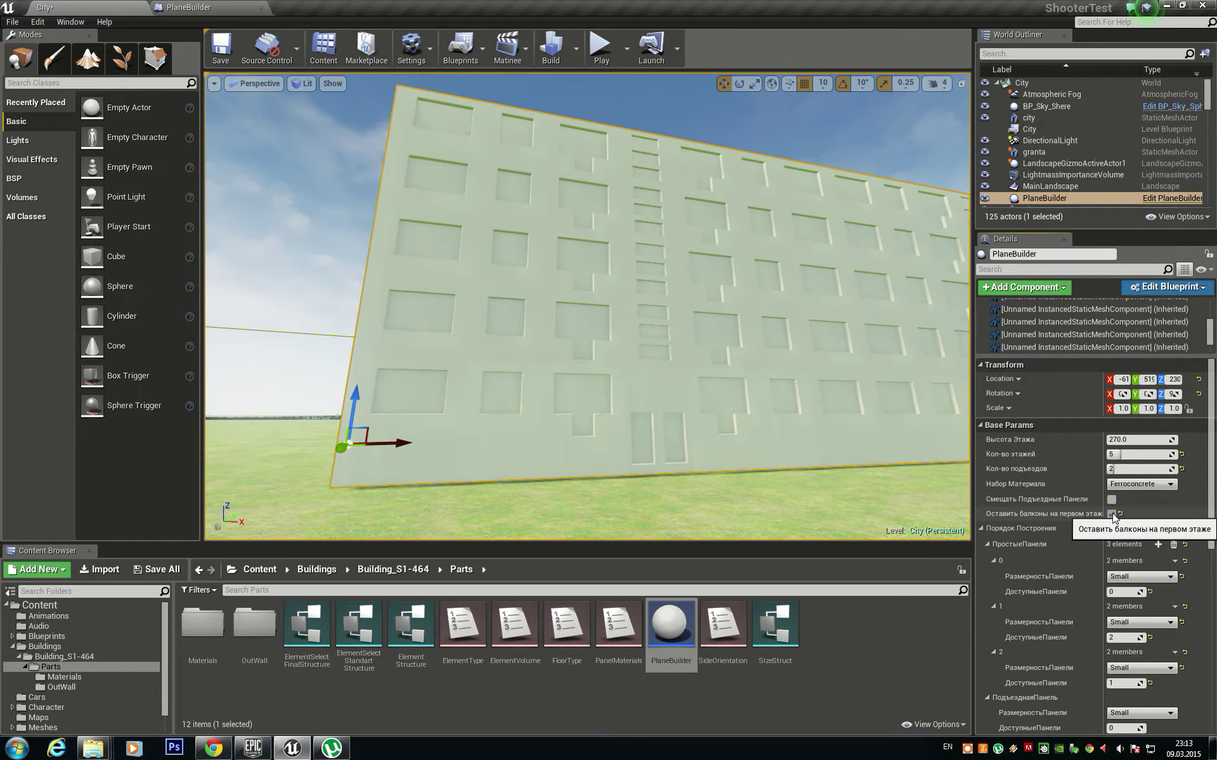
pyautogui.click(1111, 514)
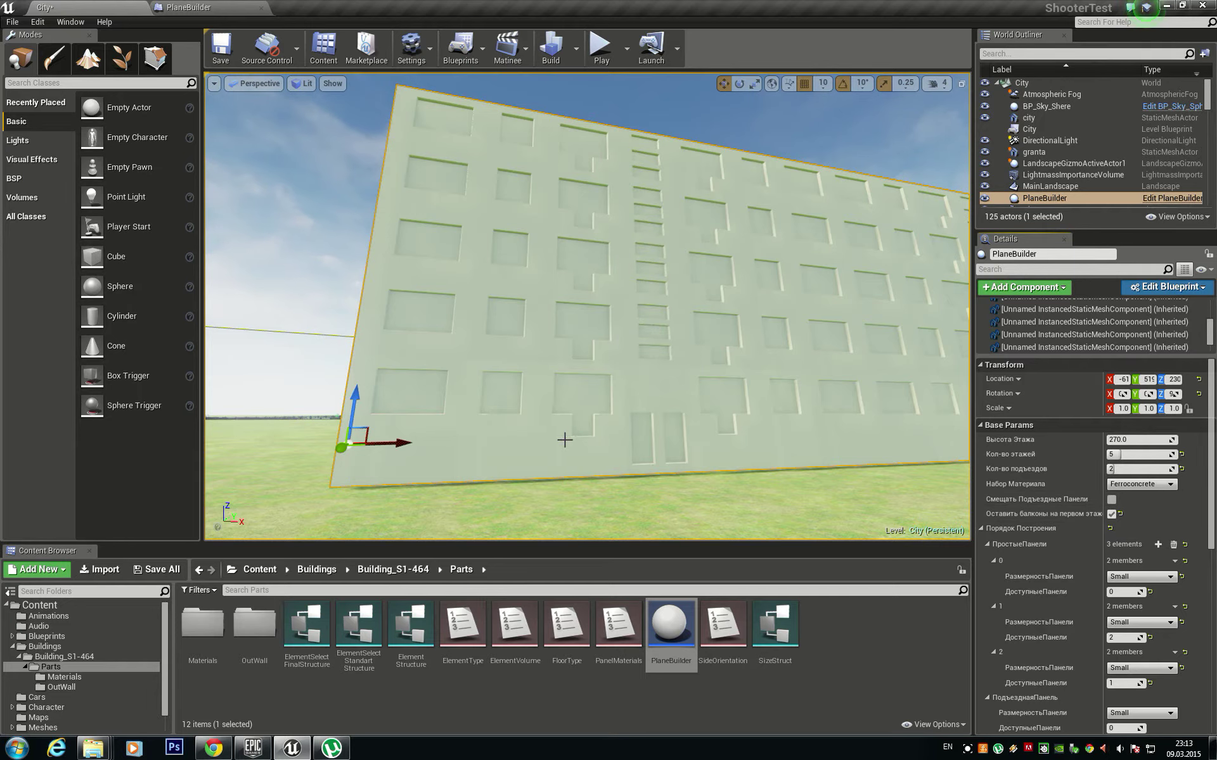
pyautogui.click(1111, 514)
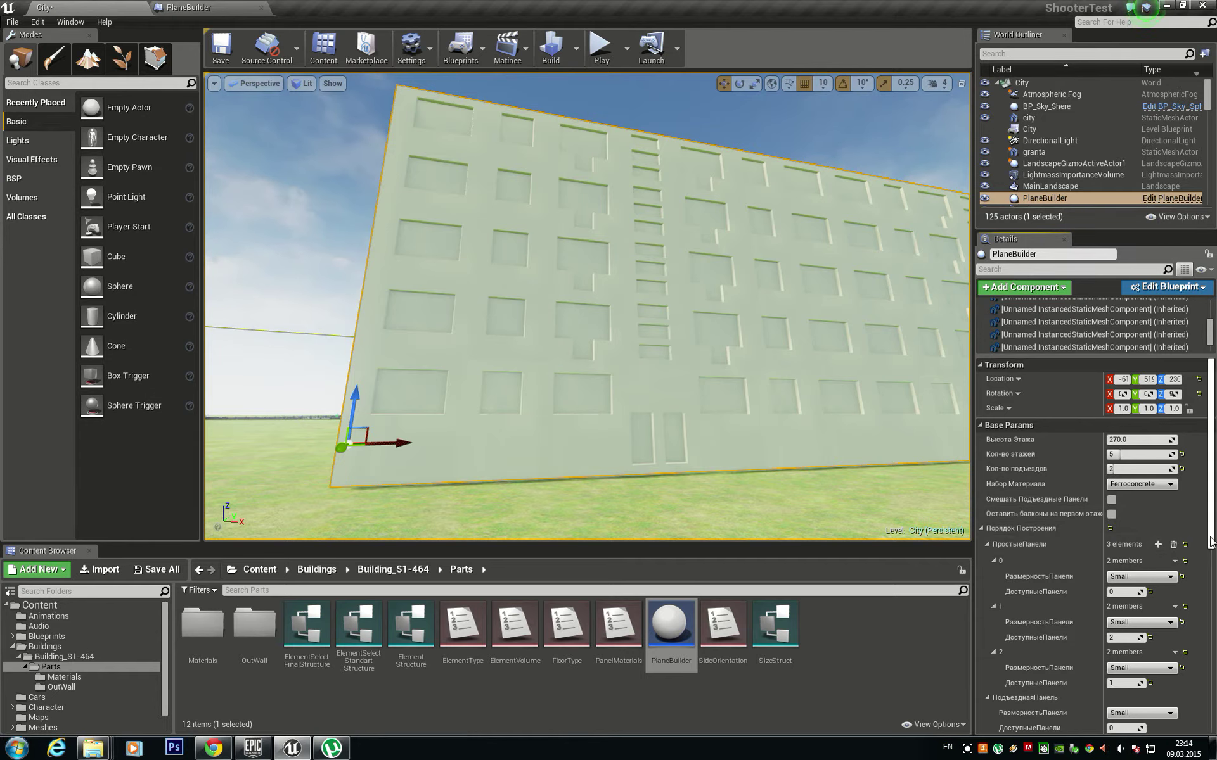
# Step: Set ПростыеПанели ДоступныеПанели for elements 0, 1 and 2 to 1, 0 and 2
pyautogui.scroll(-2, 1211, 563)
pyautogui.scroll(-8, 1210, 563)
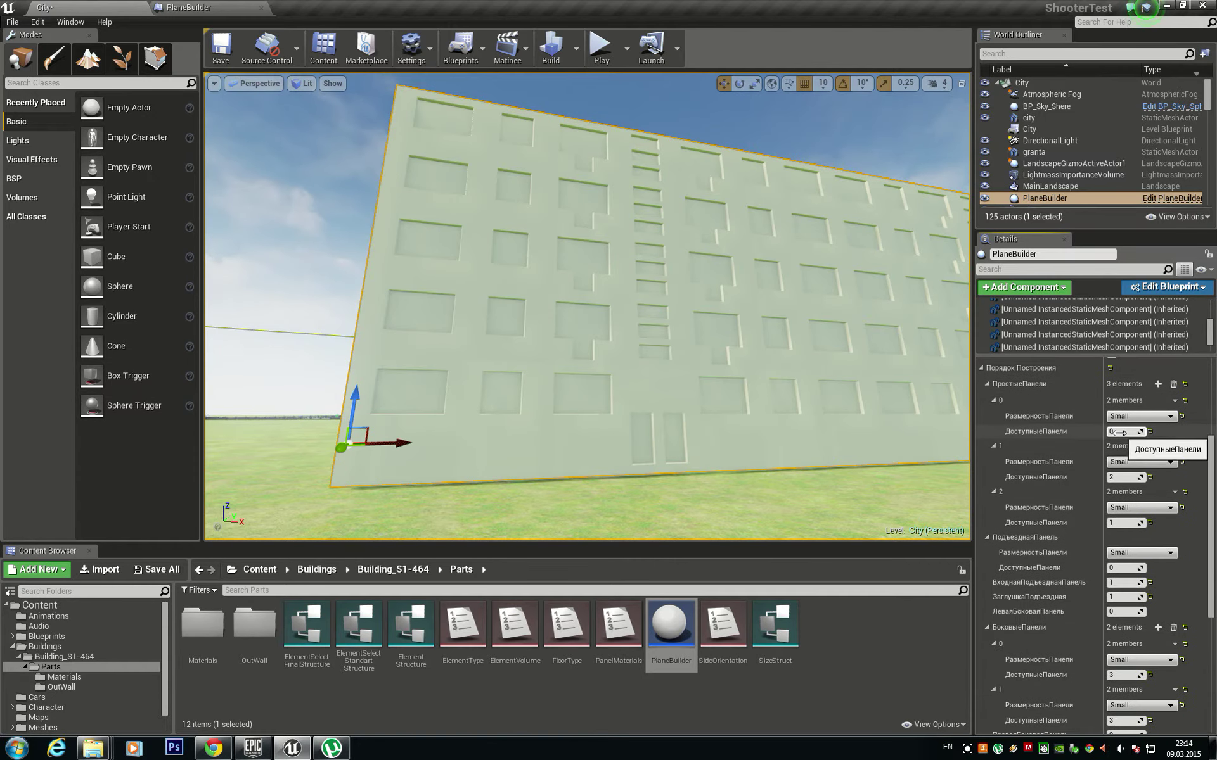
pyautogui.write('1')
pyautogui.press('Return')
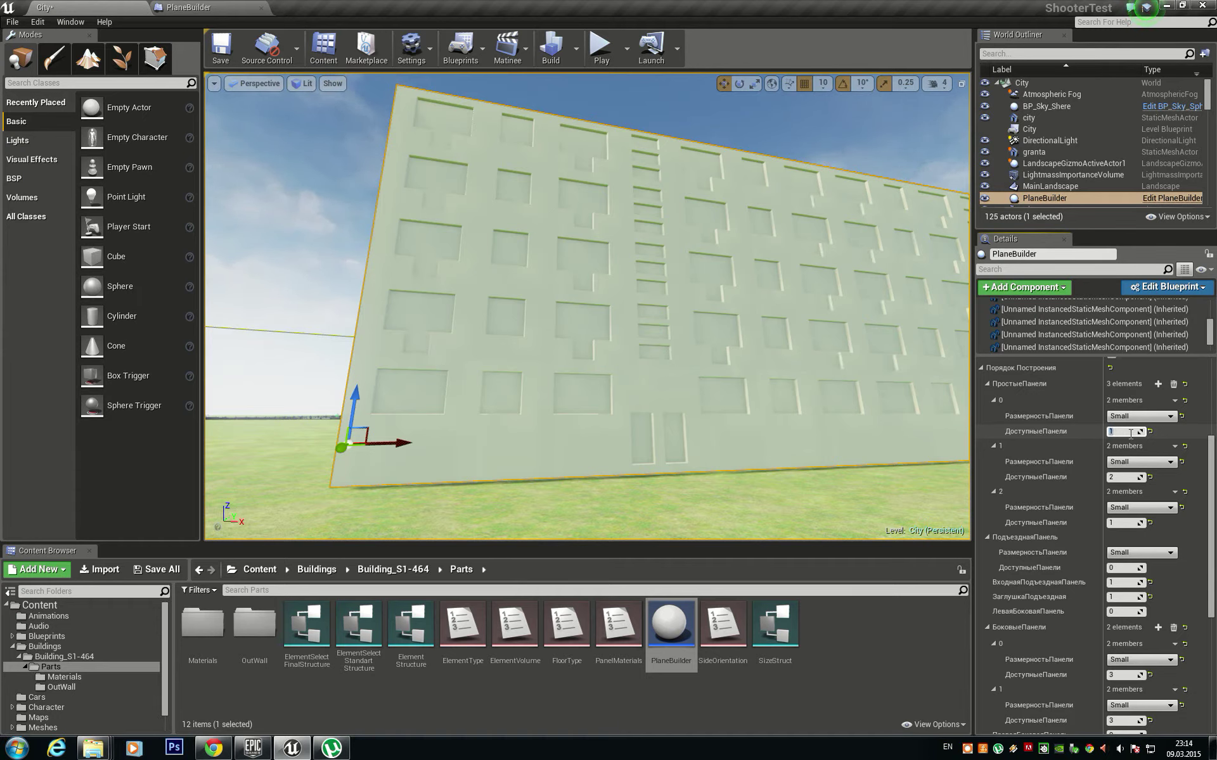
pyautogui.click(1127, 479)
pyautogui.write('0')
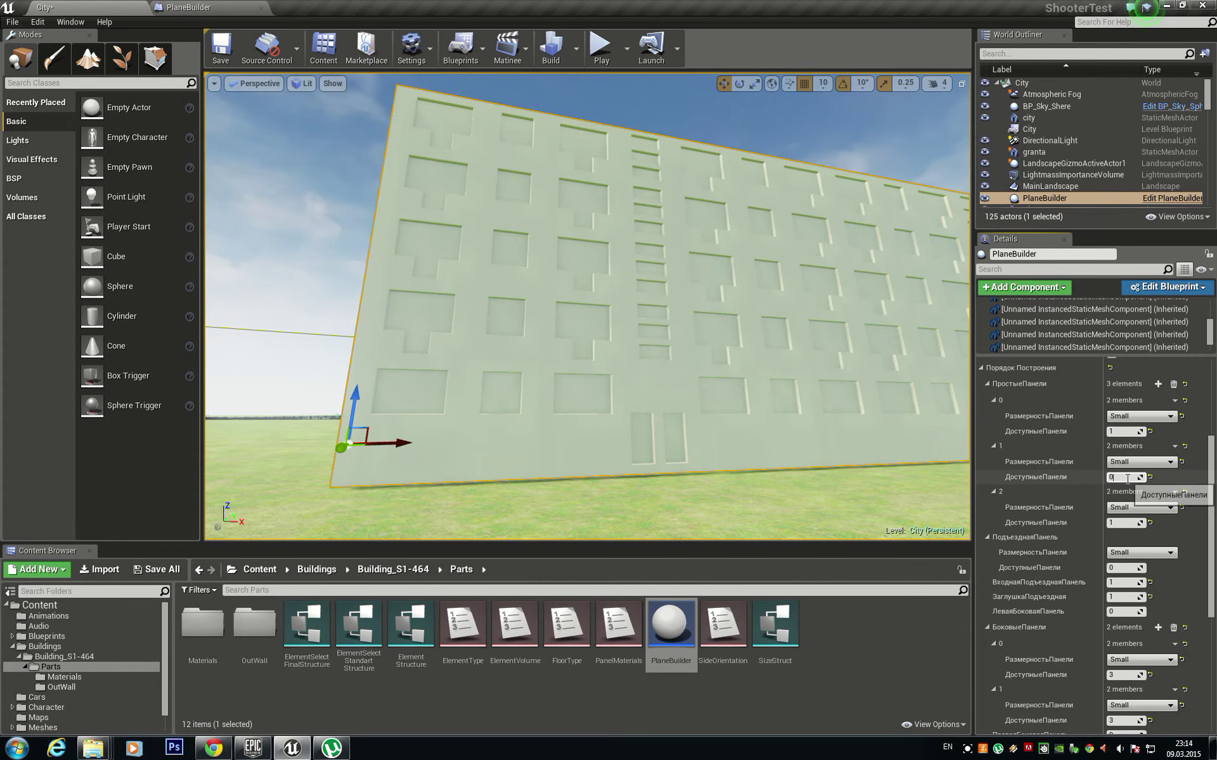
pyautogui.press('Return')
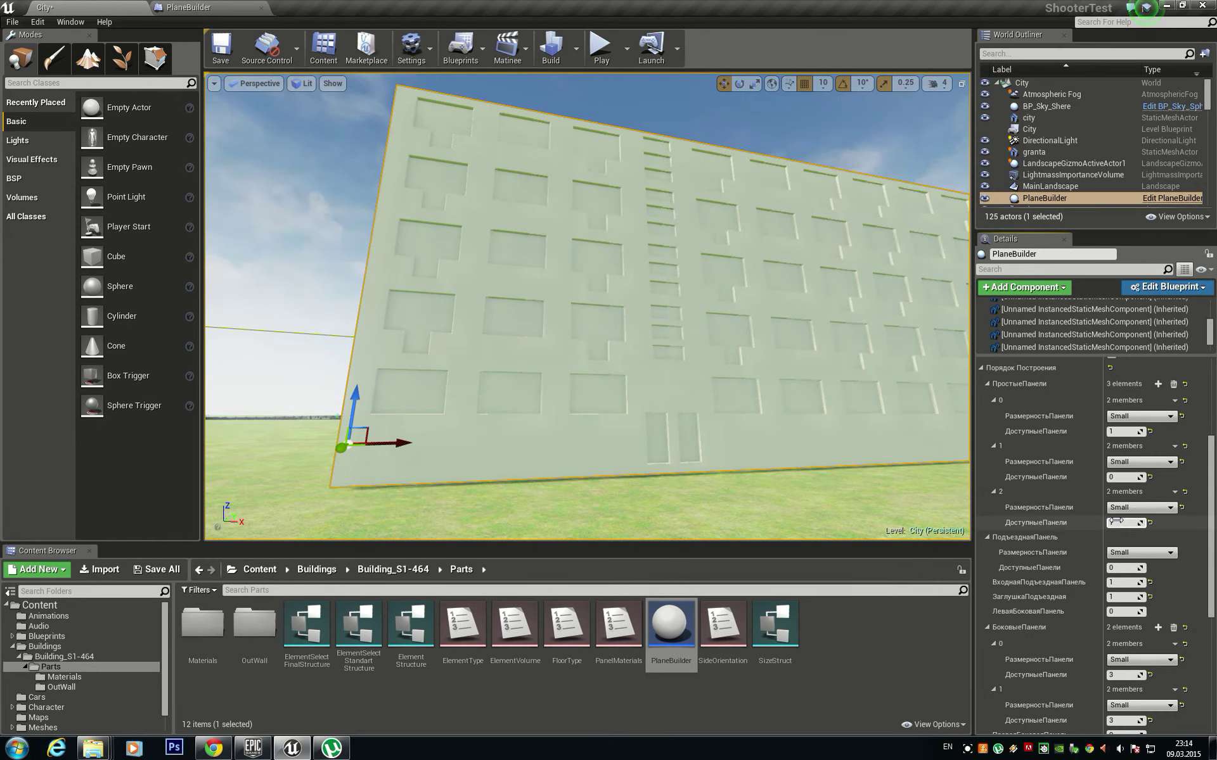
pyautogui.moveTo(1117, 521); pyautogui.dragTo(1118, 521)
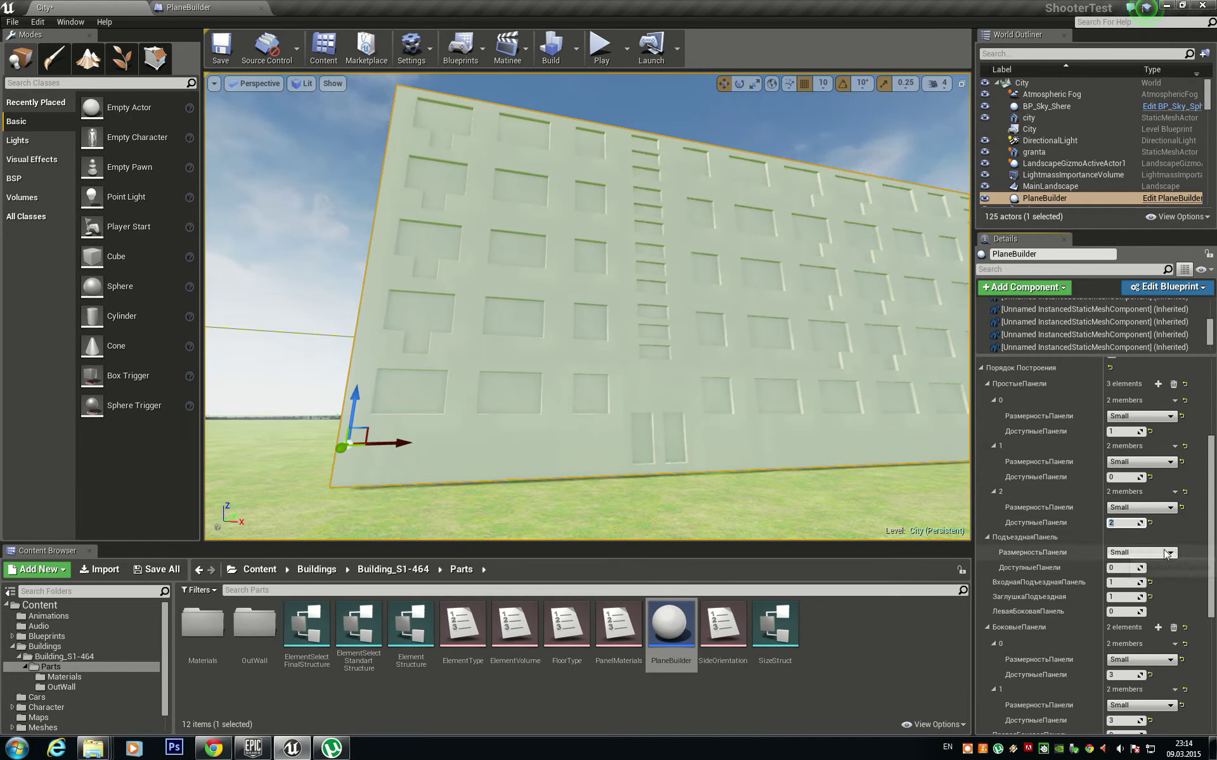
pyautogui.click(1174, 492)
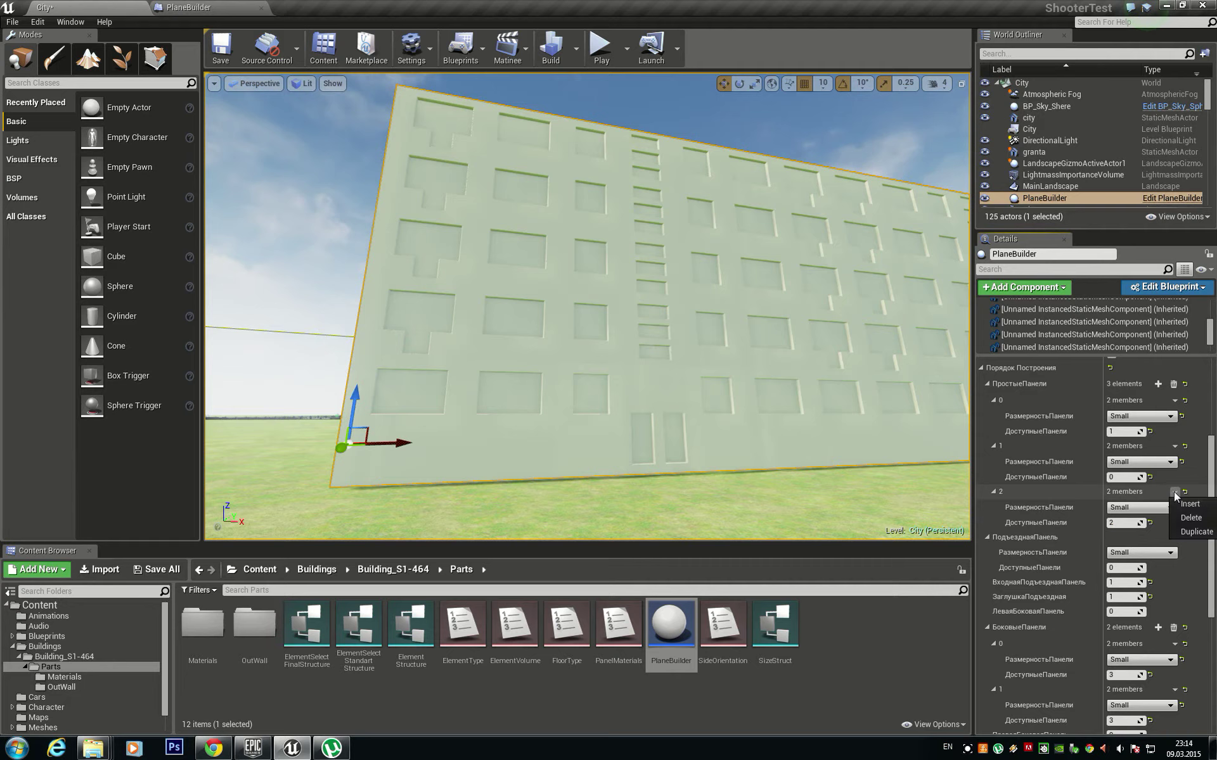
pyautogui.click(1182, 531)
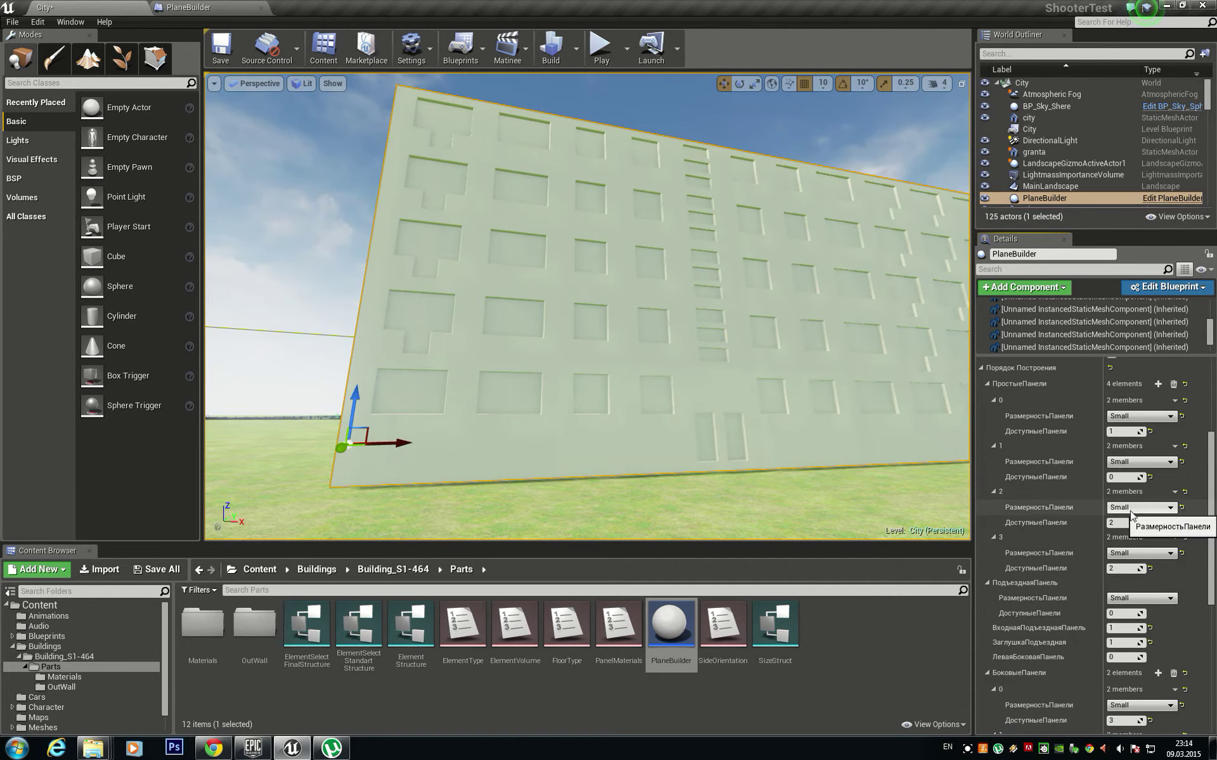
pyautogui.click(1115, 569)
pyautogui.write('1')
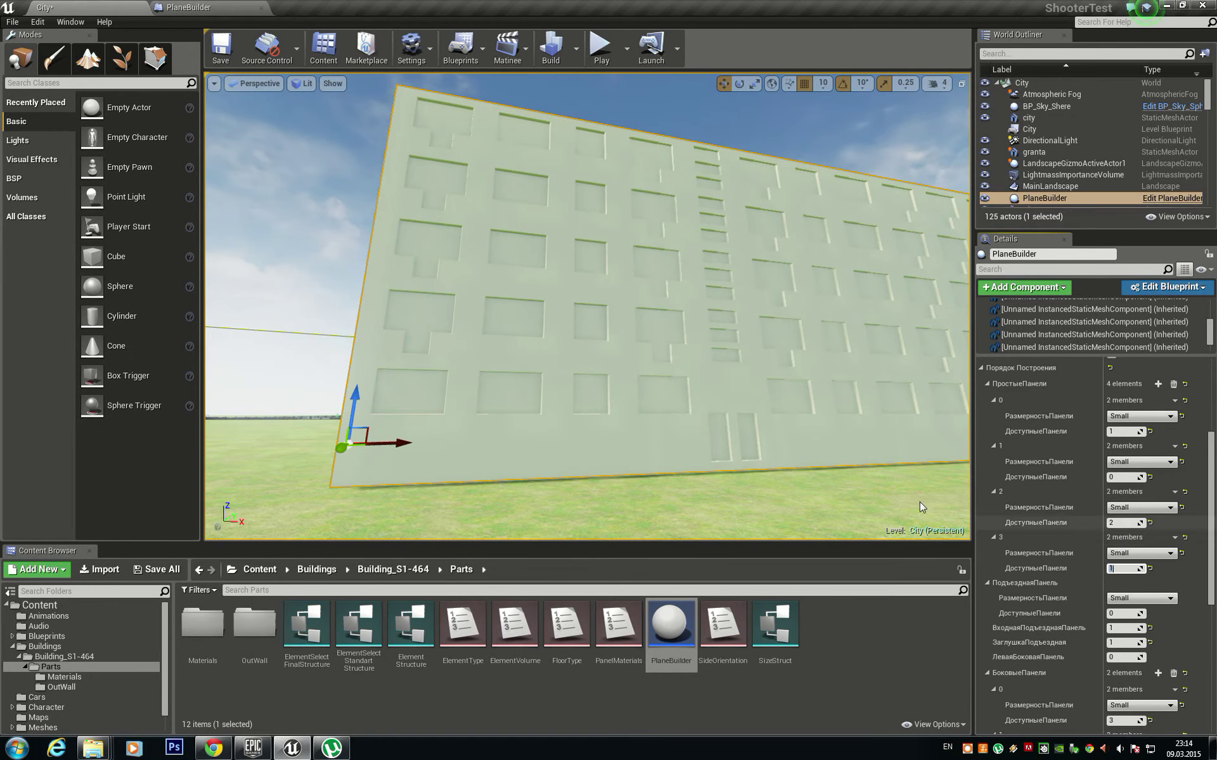
pyautogui.moveTo(918, 502); pyautogui.dragTo(950, 526, button='right')
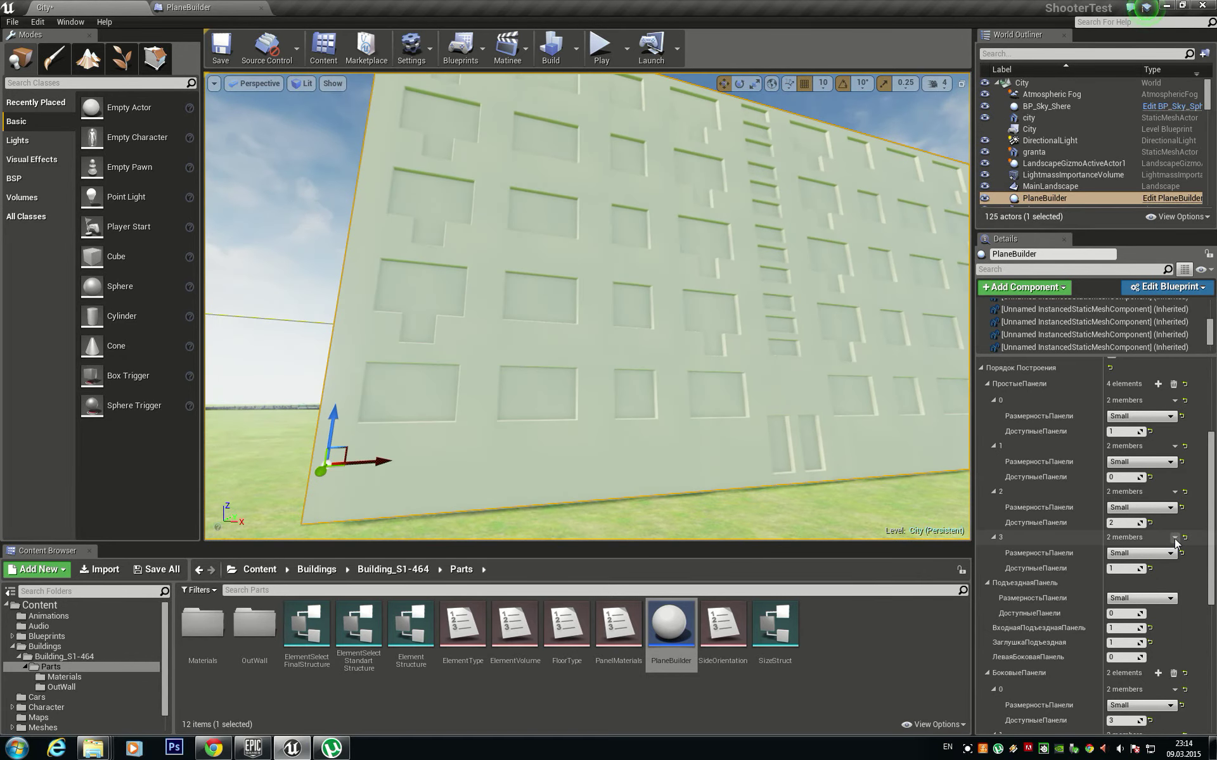
pyautogui.click(1173, 539)
pyautogui.click(1180, 561)
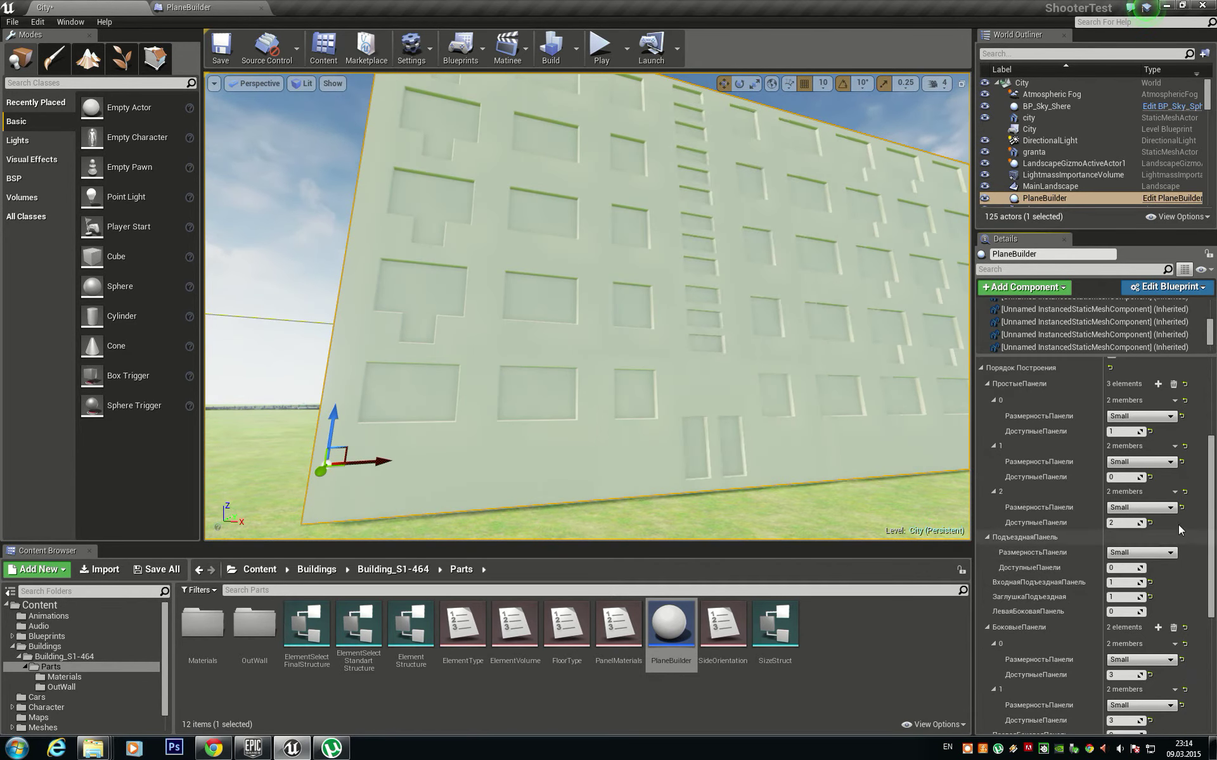
# Step: Orbit around to the building's narrow end wall and scroll Details toward БоковыеПанели
pyautogui.moveTo(918, 501); pyautogui.dragTo(937, 507, button='right')
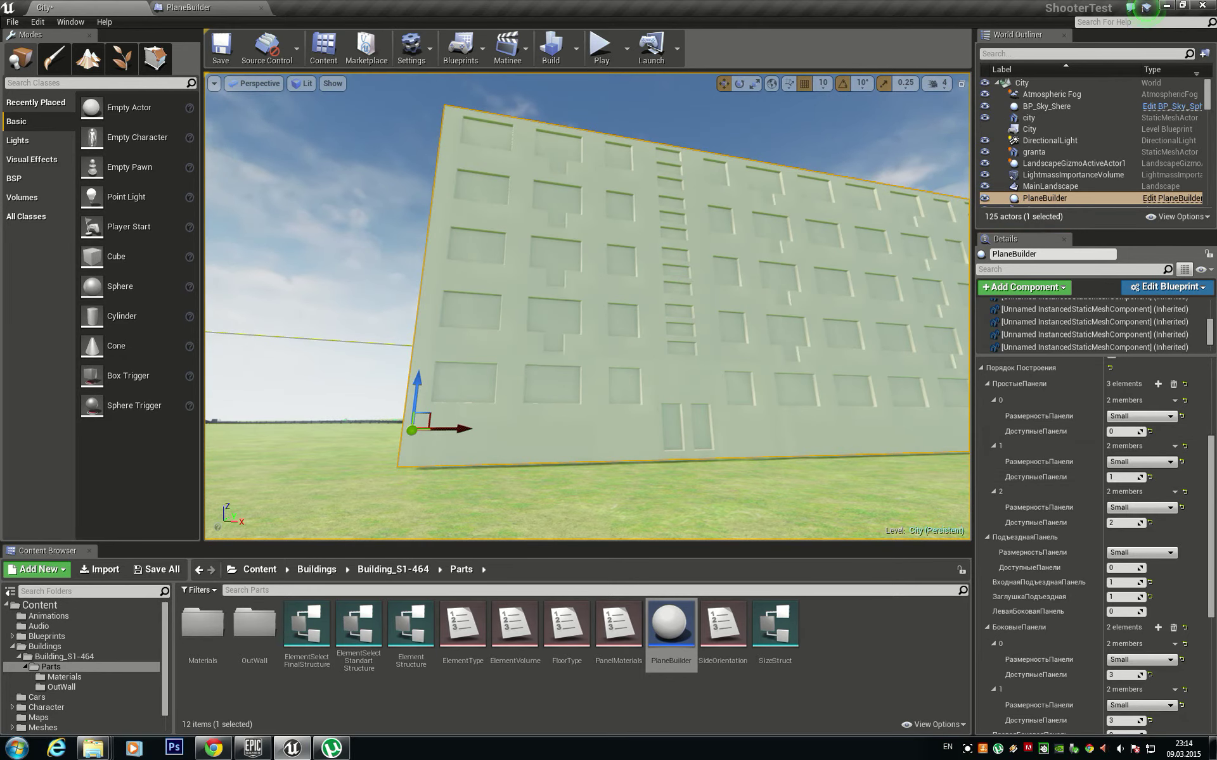
pyautogui.moveTo(587, 304); pyautogui.dragTo(507, 305, button='right')
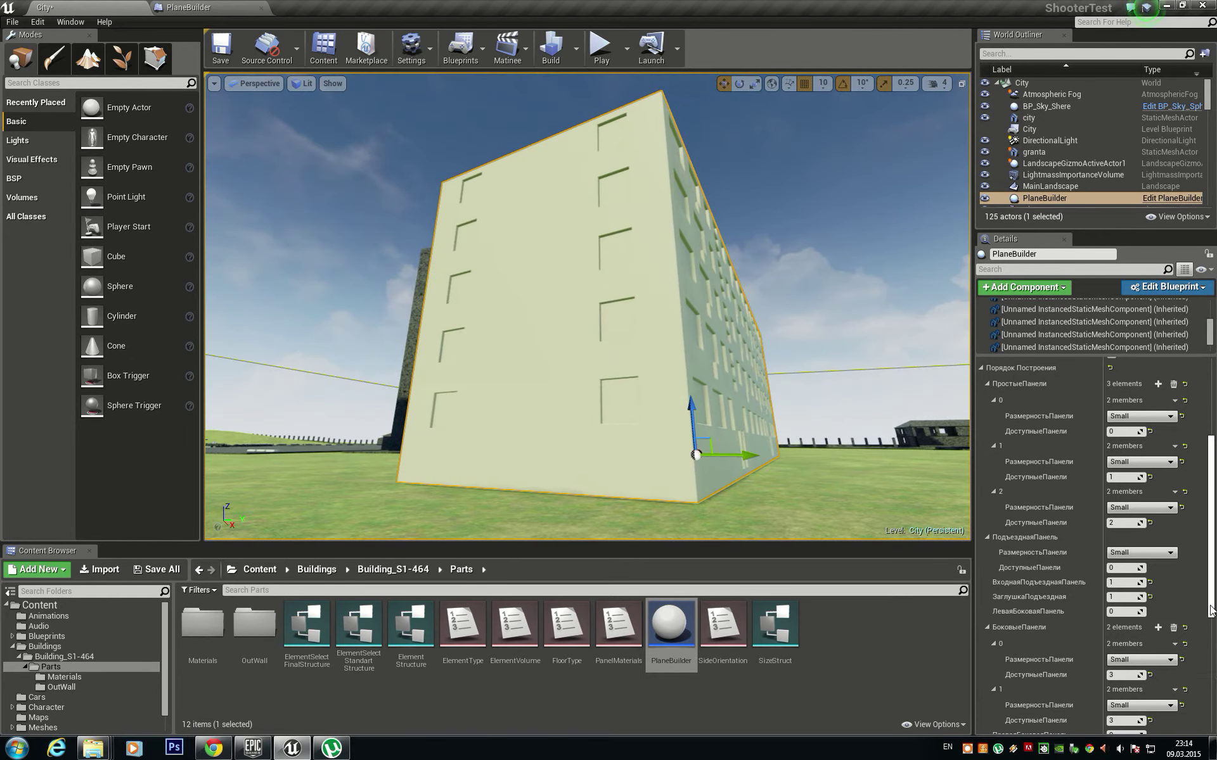
pyautogui.scroll(-5, 1047, 525)
pyautogui.scroll(1, 1046, 525)
pyautogui.write('1')
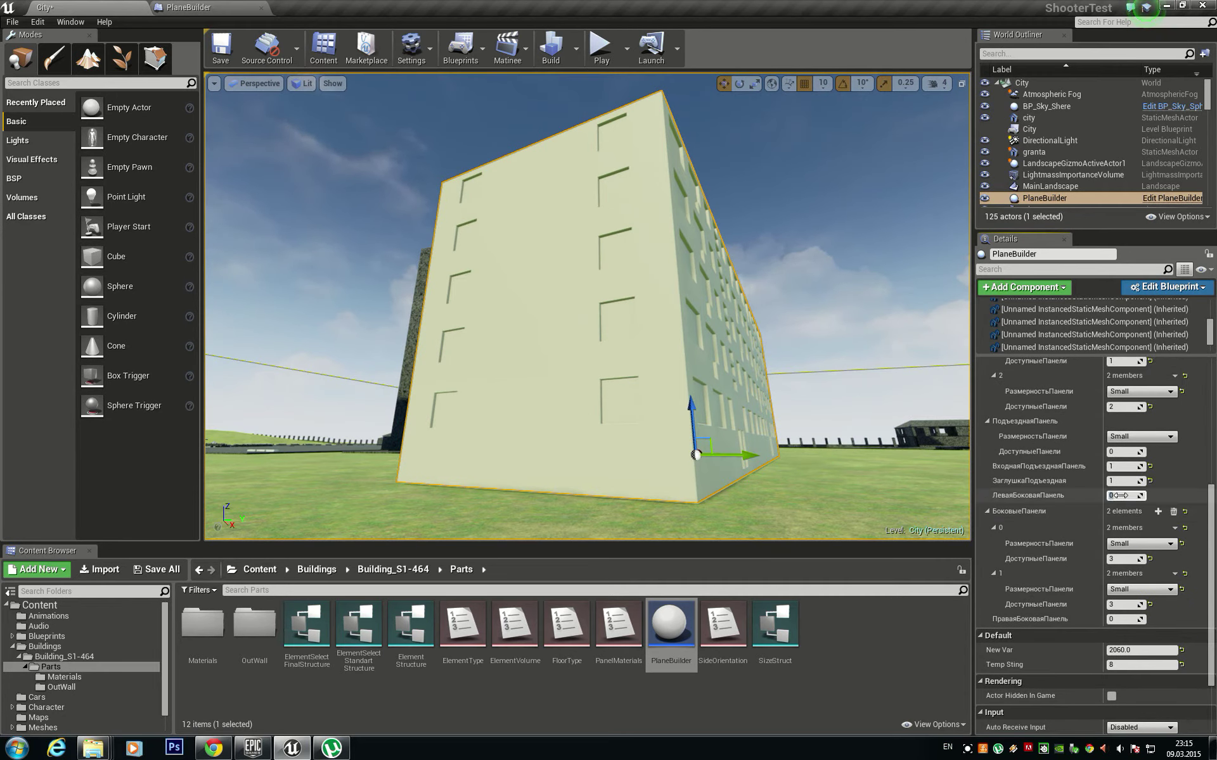
pyautogui.click(1119, 619)
pyautogui.write('1')
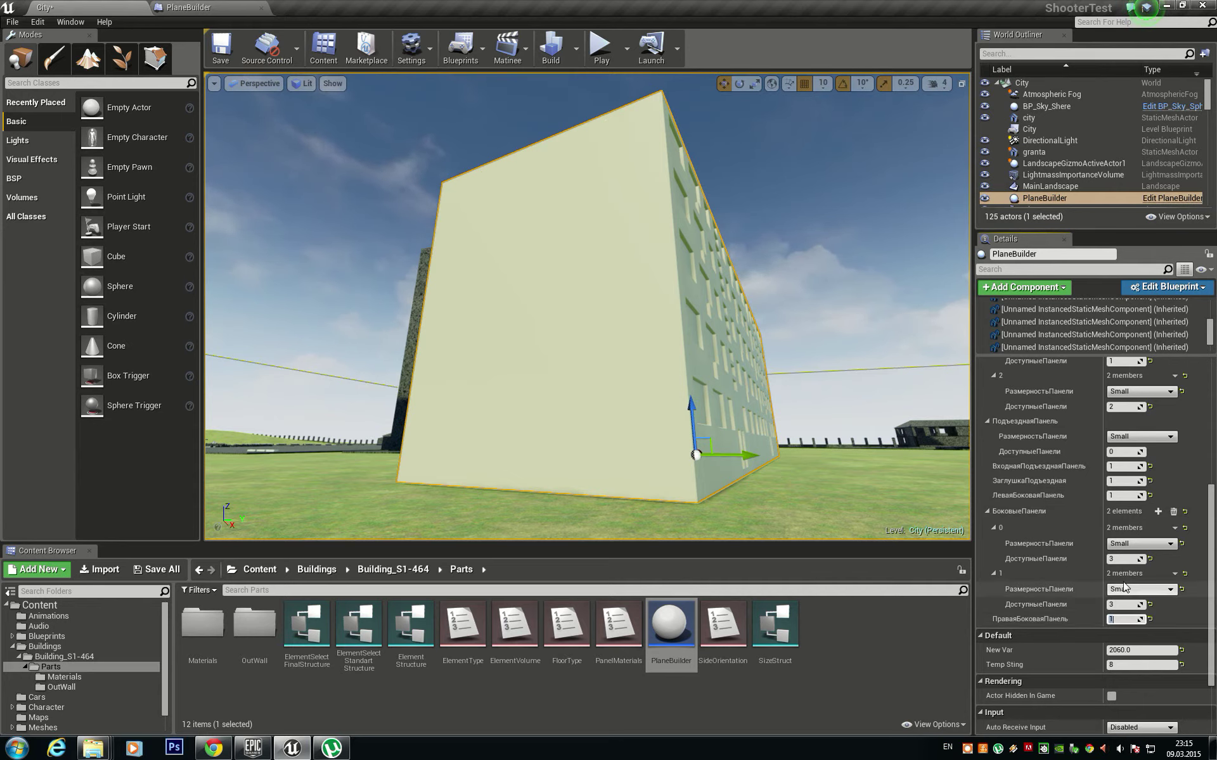
pyautogui.click(1117, 558)
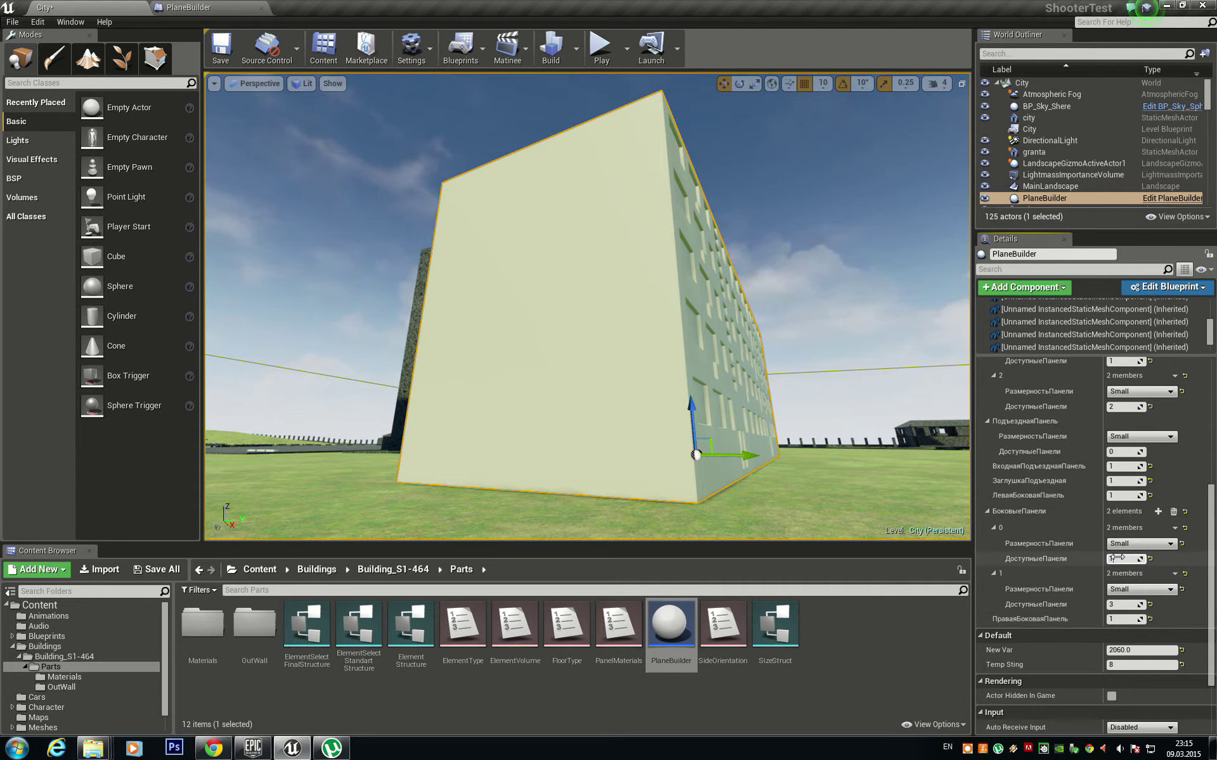
pyautogui.press('Return')
pyautogui.moveTo(1117, 558); pyautogui.dragTo(1118, 558)
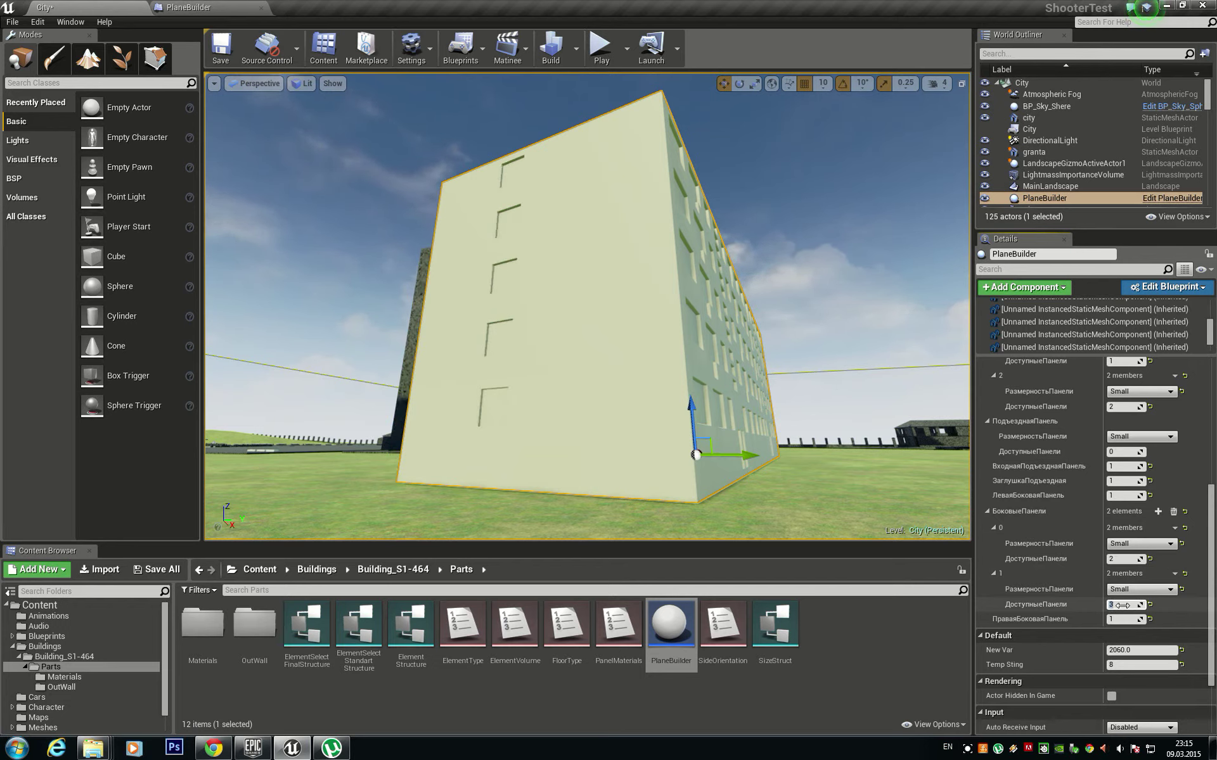
pyautogui.click(1125, 604)
pyautogui.write('1')
pyautogui.press('Return')
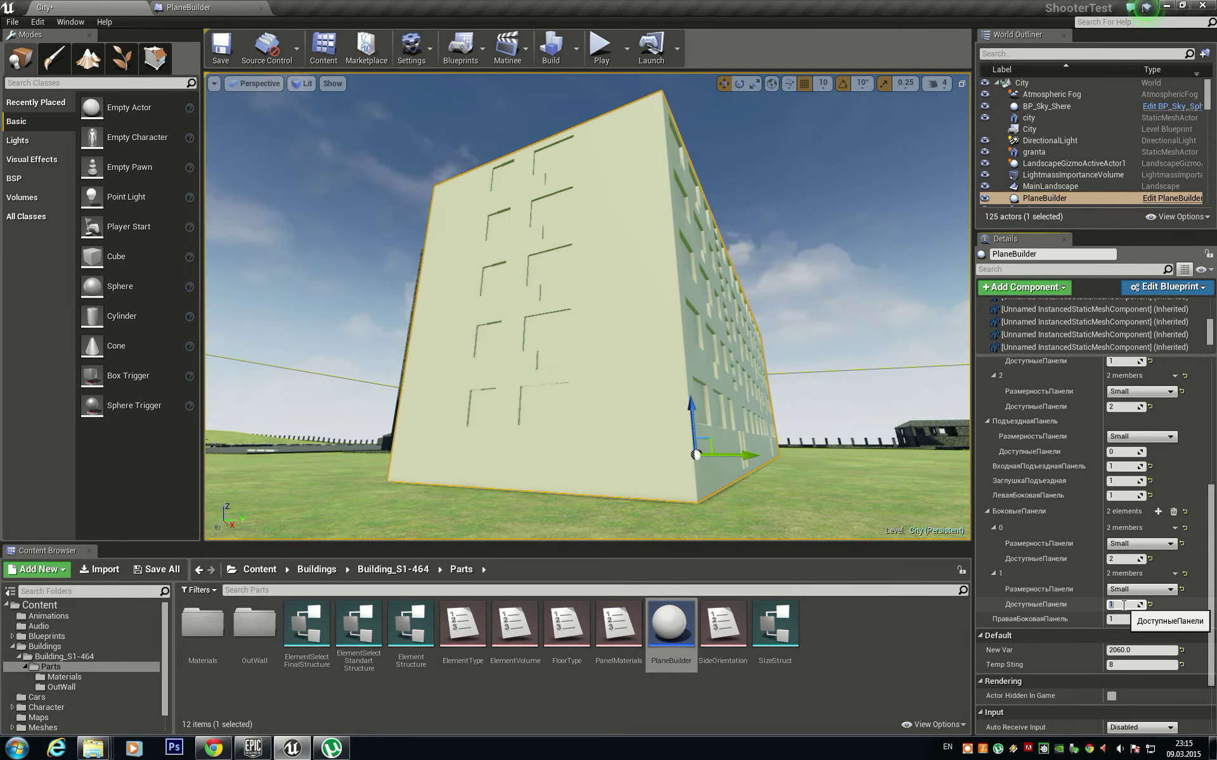
pyautogui.press('Return')
pyautogui.moveTo(590, 304); pyautogui.dragTo(590, 305, button='right')
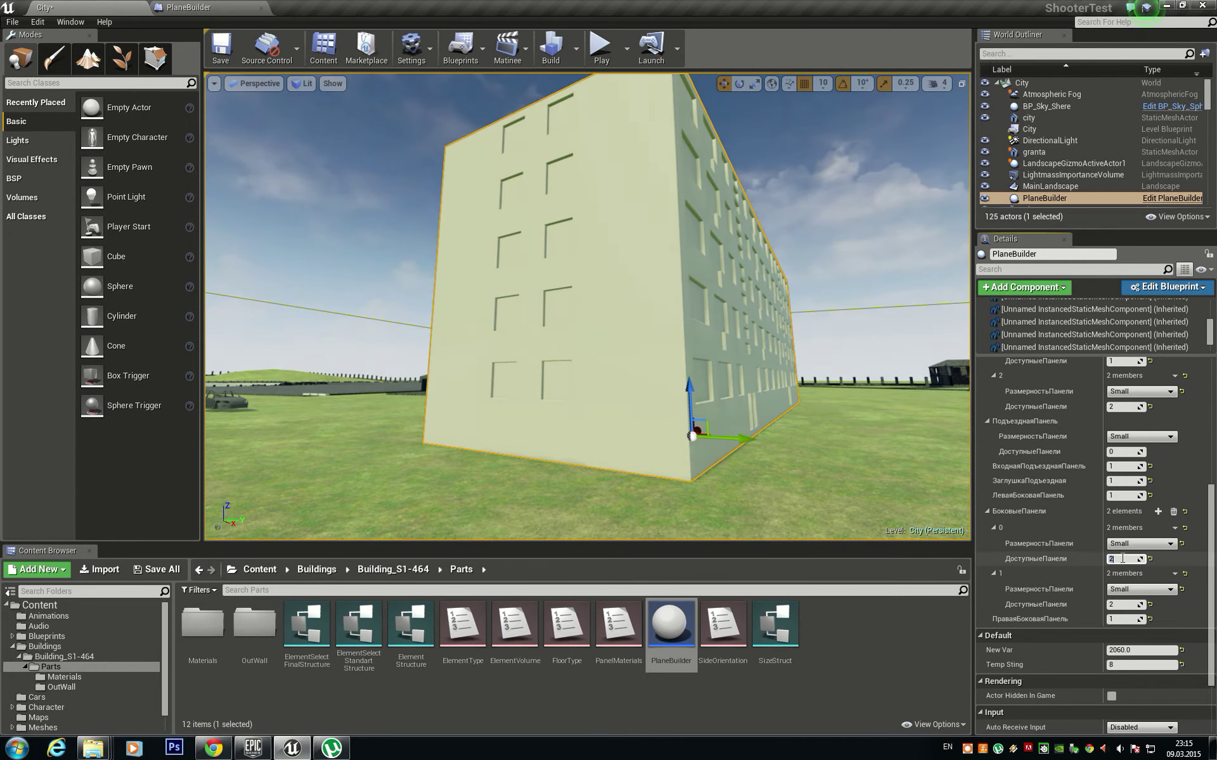
pyautogui.write('3')
pyautogui.press('Return')
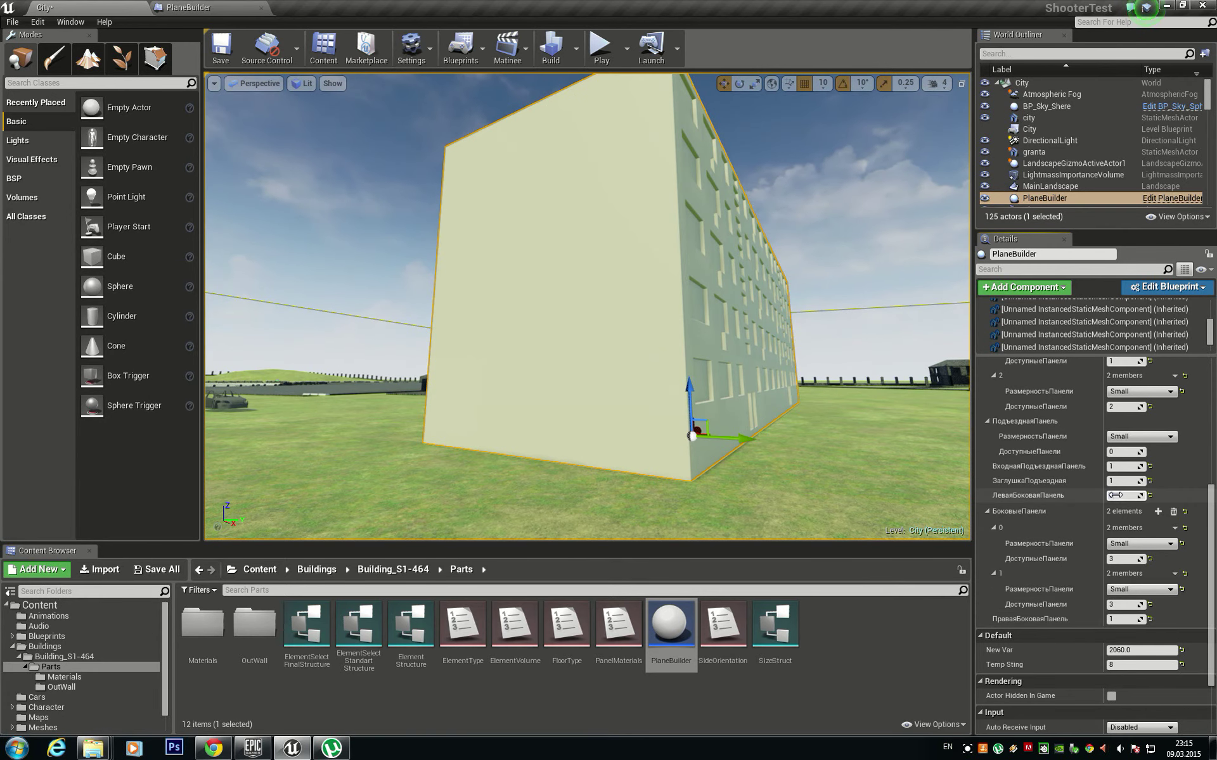
pyautogui.moveTo(824, 254); pyautogui.dragTo(798, 209)
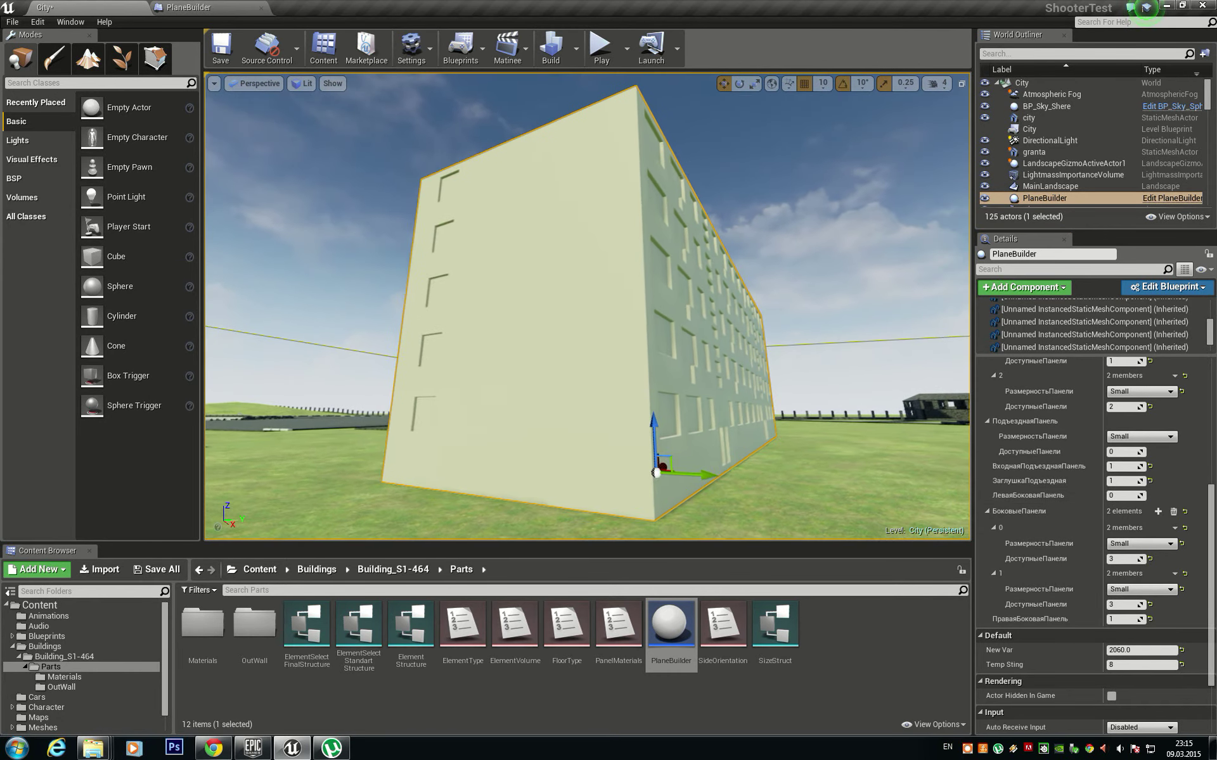
pyautogui.click(1124, 619)
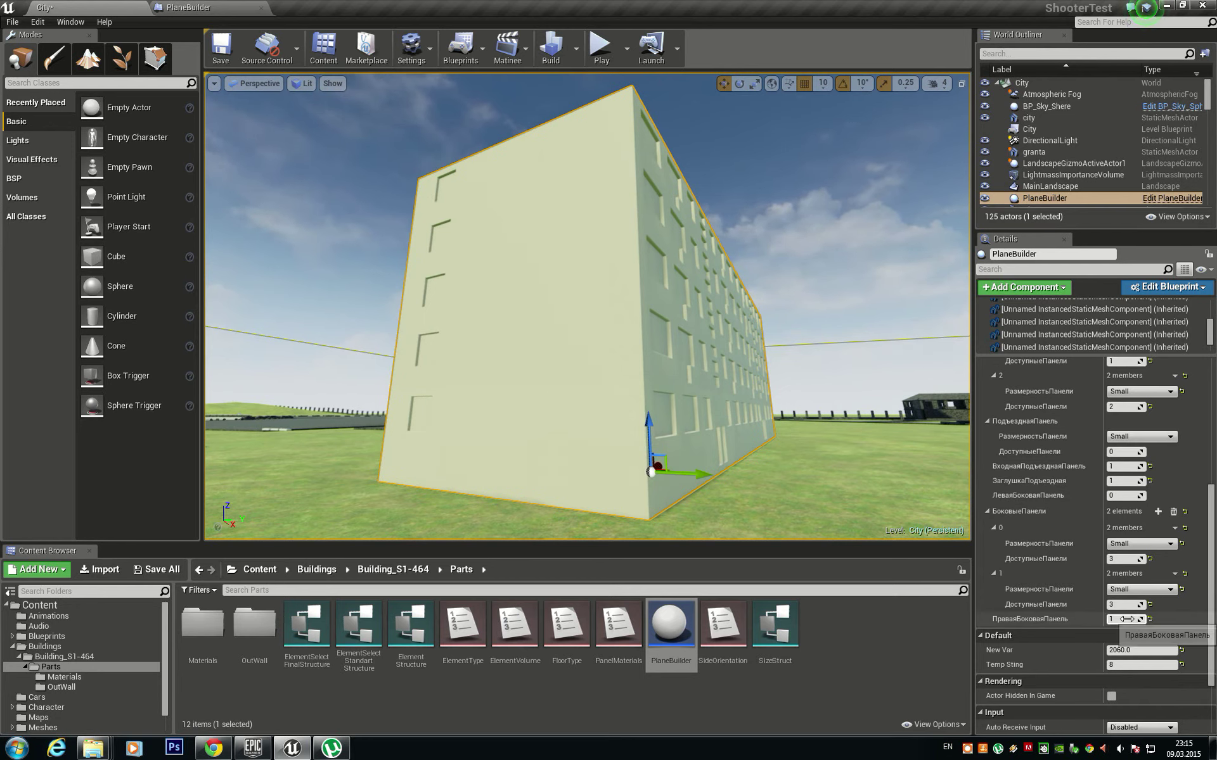
pyautogui.write('0')
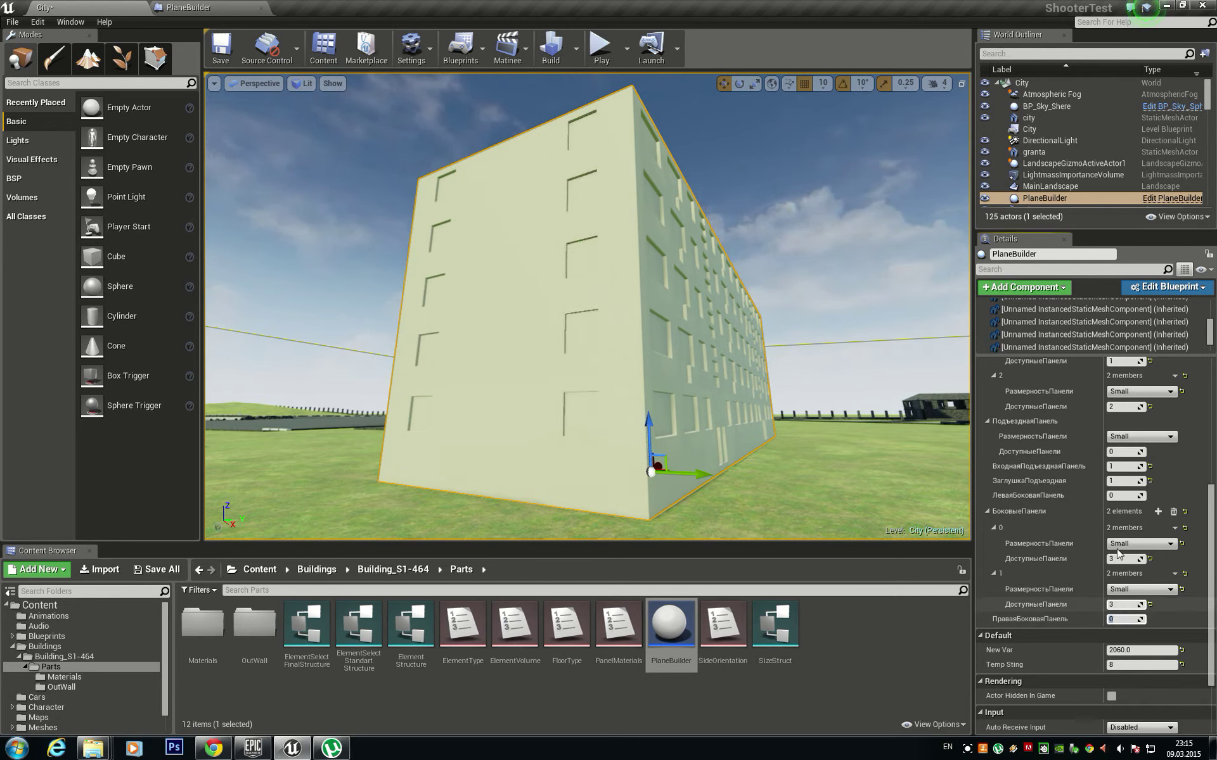
# Step: Set Кол-во этажей in Base Params to 8 floors
pyautogui.moveTo(747, 523); pyautogui.dragTo(747, 495, button='right')
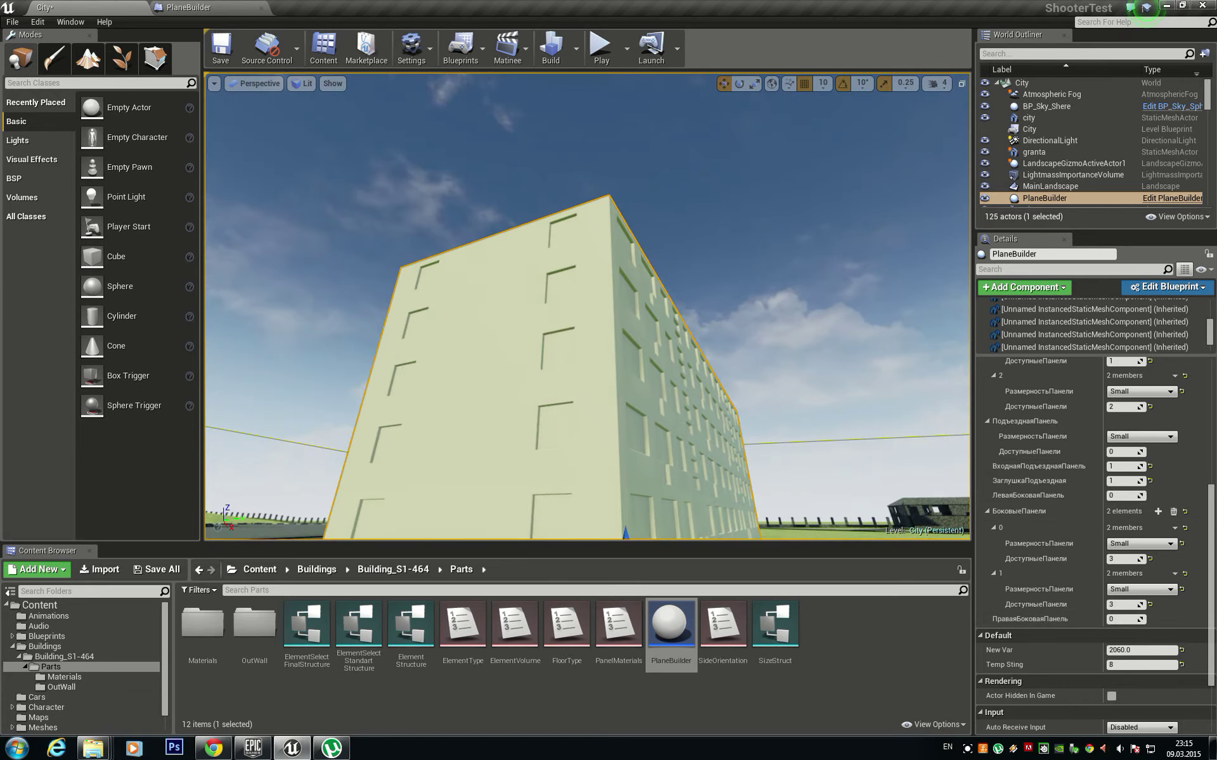
pyautogui.scroll(5, 1128, 456)
pyautogui.scroll(5, 1164, 469)
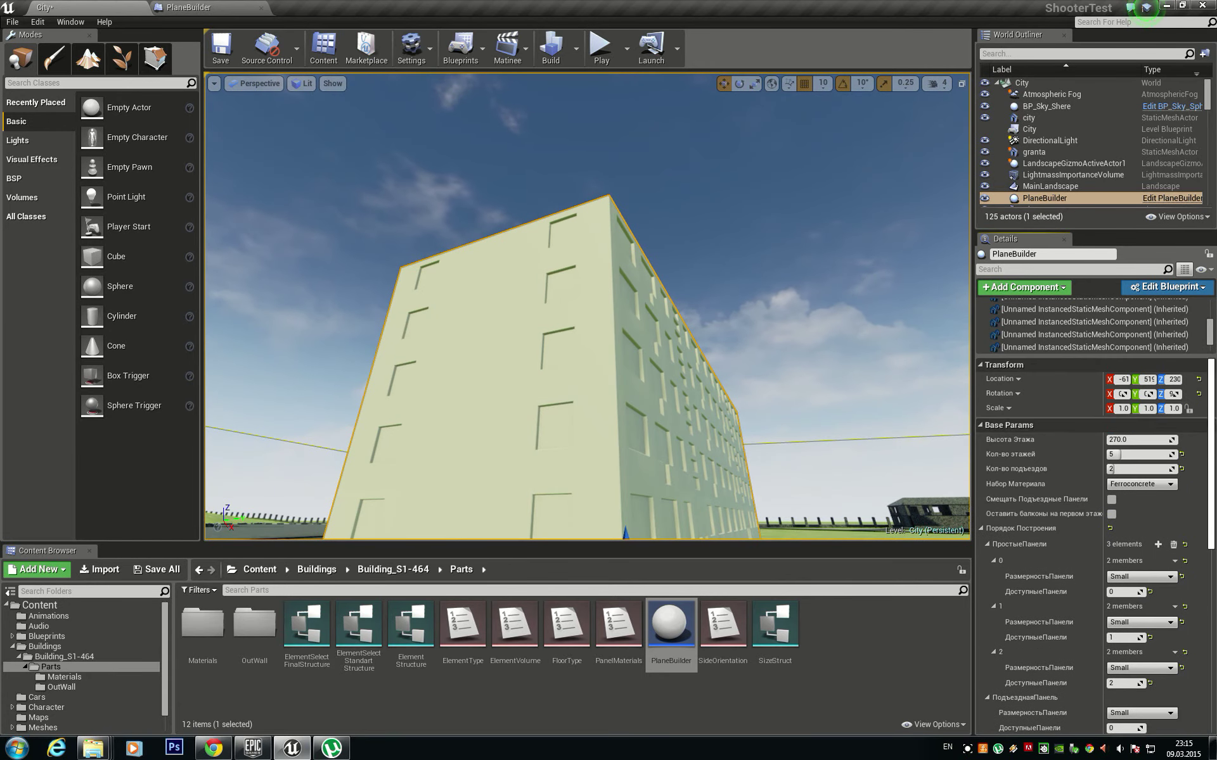
pyautogui.moveTo(1120, 454)
pyautogui.mouseDown()
pyautogui.moveTo(1109, 454)
pyautogui.moveTo(1131, 454)
pyautogui.mouseUp()
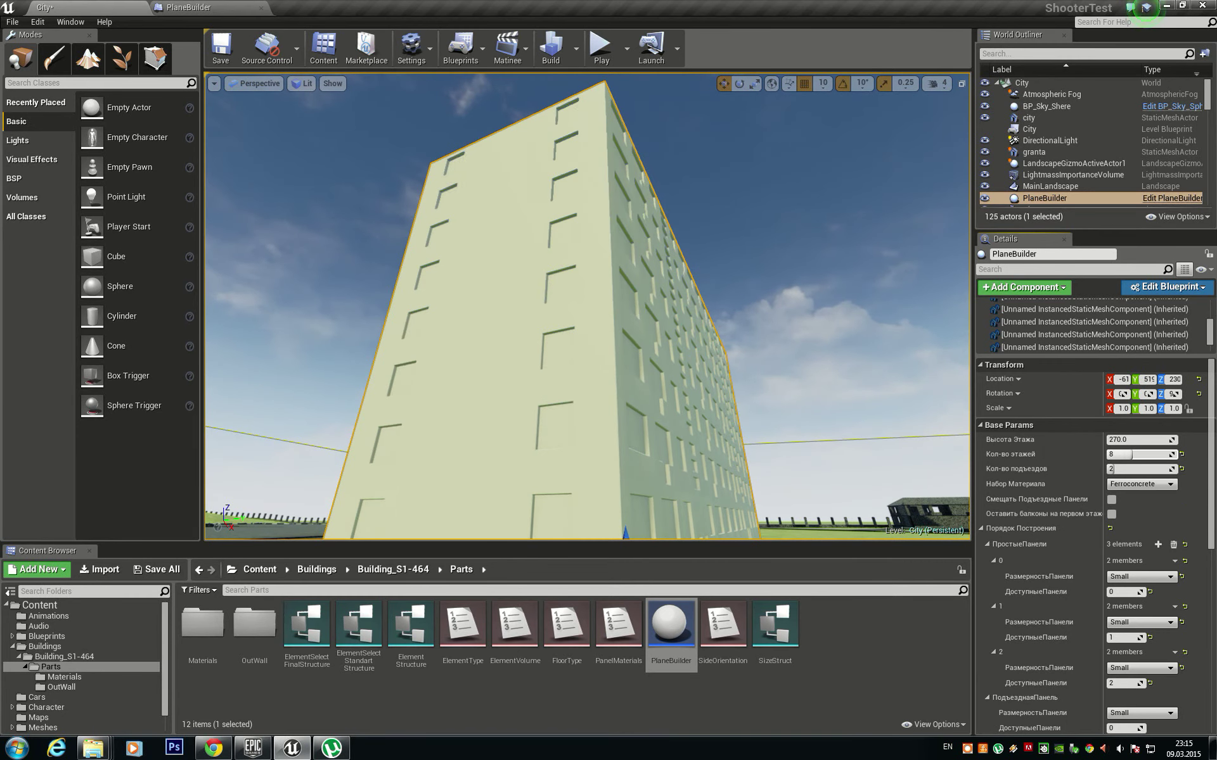
pyautogui.scroll(-10, 1170, 634)
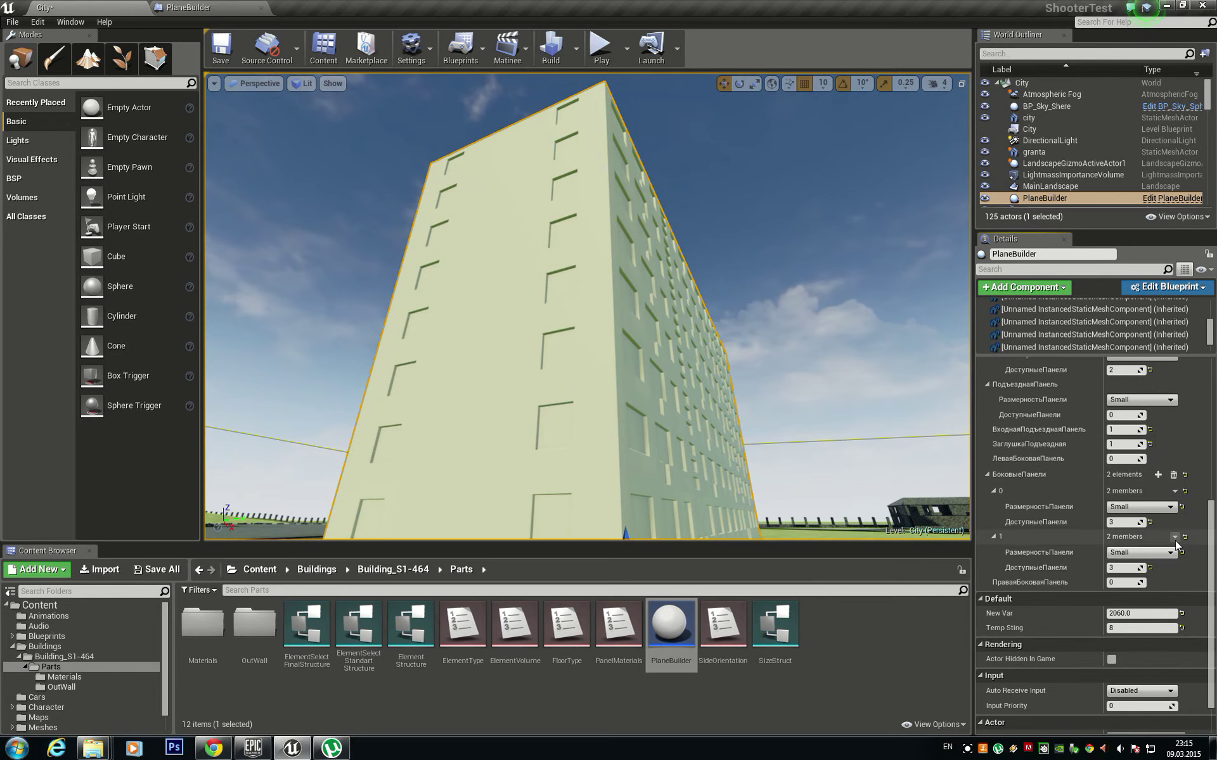
# Step: Duplicate side-panel element 1 twice and commit entry 0's panel count
pyautogui.click(1175, 536)
pyautogui.click(1185, 577)
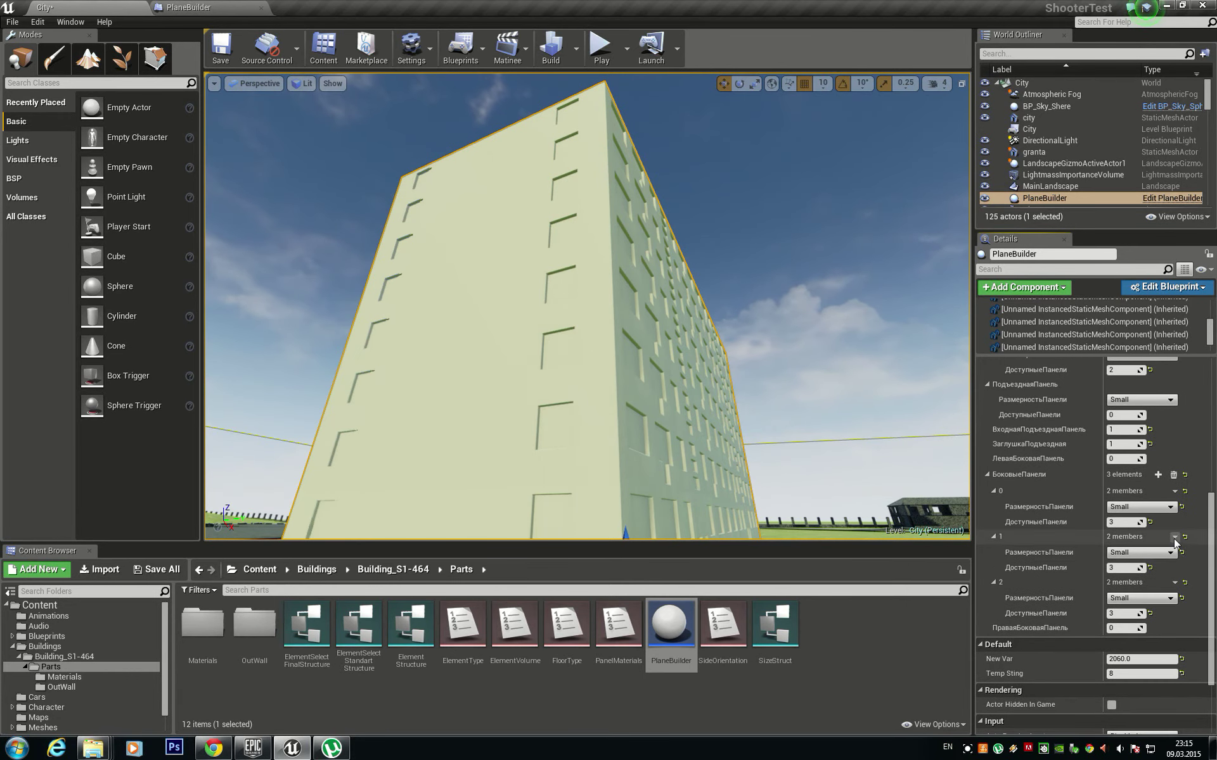
pyautogui.click(1174, 537)
pyautogui.click(1183, 576)
pyautogui.moveTo(634, 317); pyautogui.dragTo(634, 273, button='right')
pyautogui.write('2')
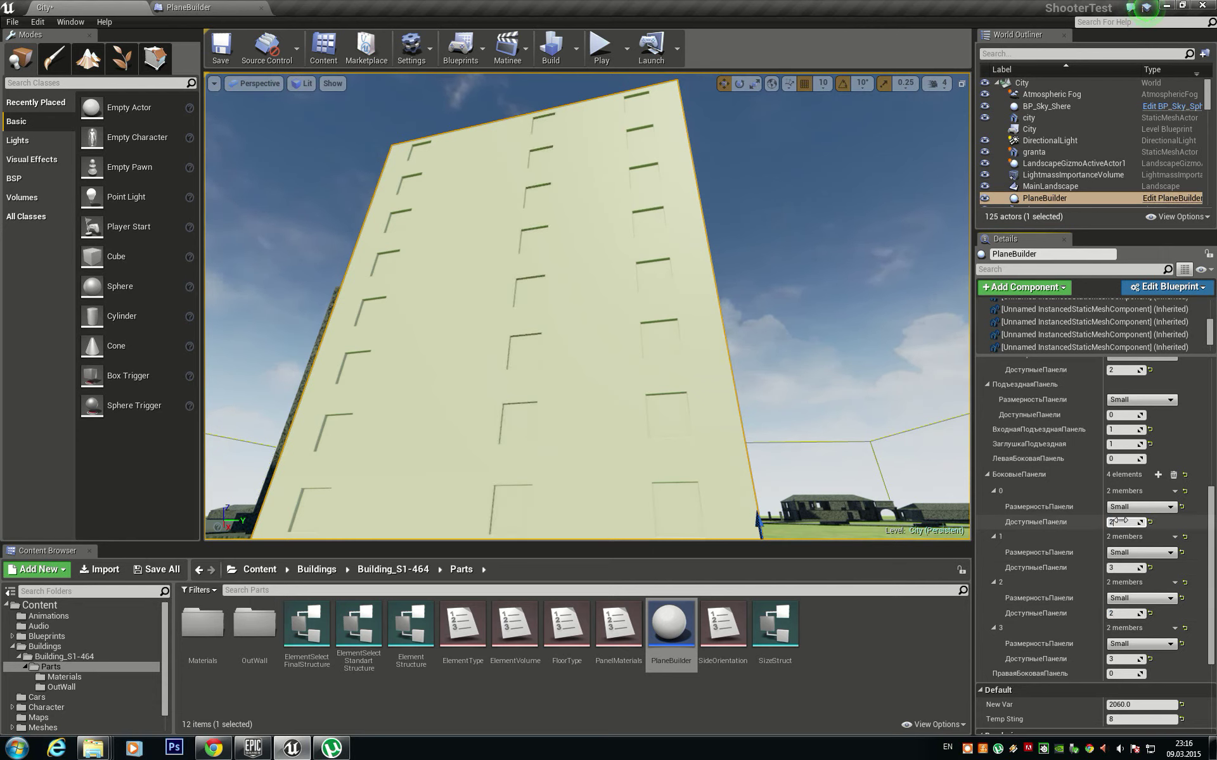
pyautogui.press('Return')
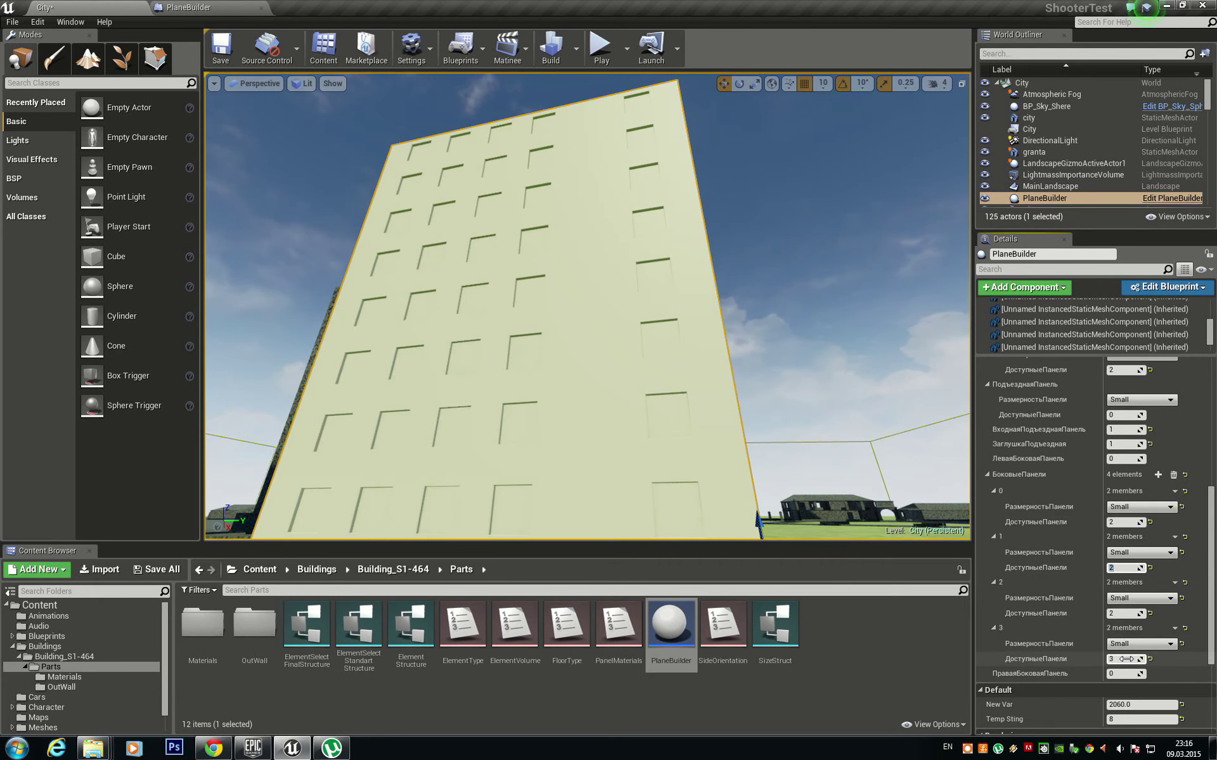
pyautogui.write('2')
pyautogui.moveTo(697, 304)
pyautogui.mouseDown(button='right')
pyautogui.moveTo(761, 298)
pyautogui.moveTo(736, 298)
pyautogui.mouseUp(button='right')
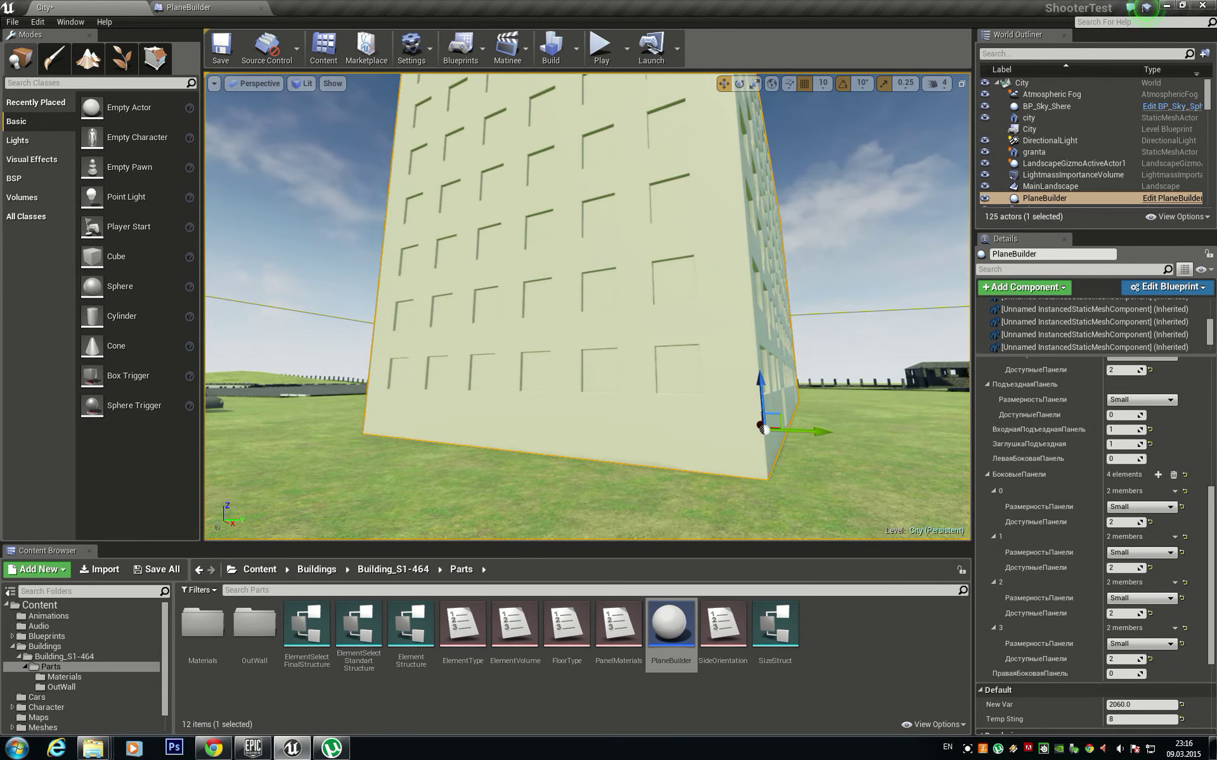
# Step: Delete side-panel elements 3 and 2, leaving two БоковыеПанели entries
pyautogui.click(1175, 628)
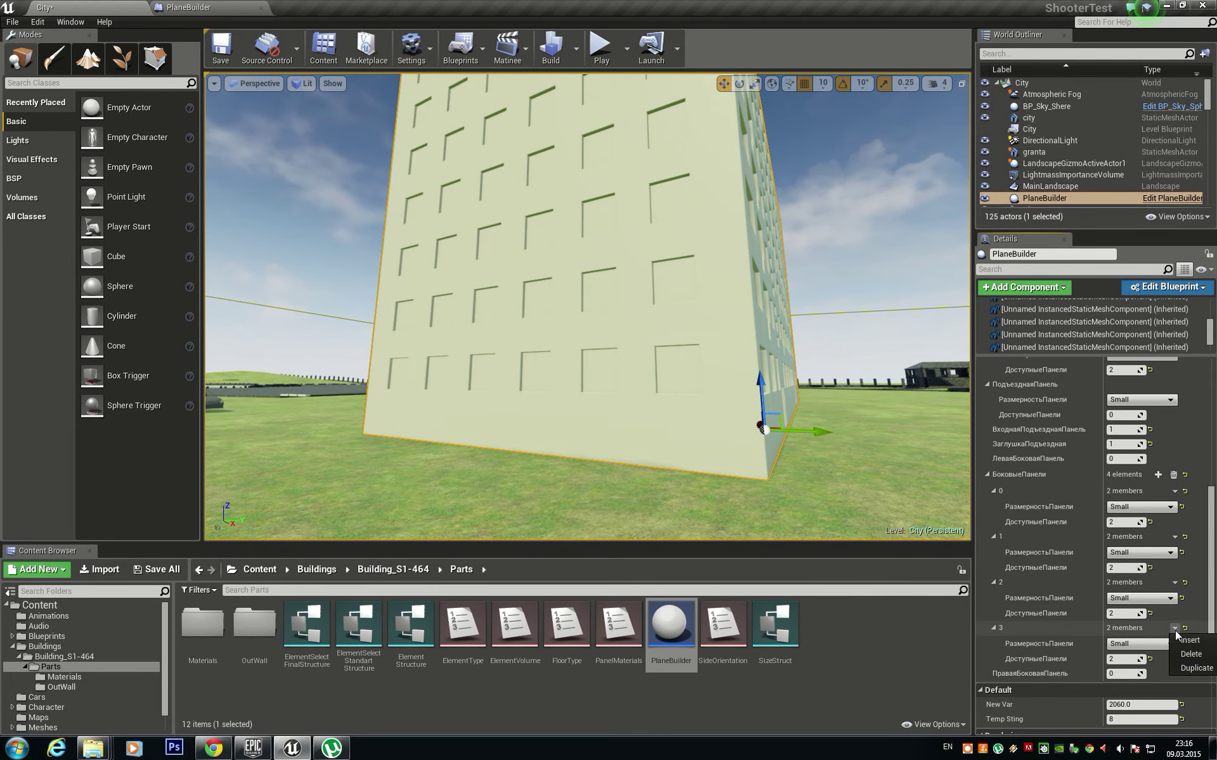
pyautogui.click(1185, 658)
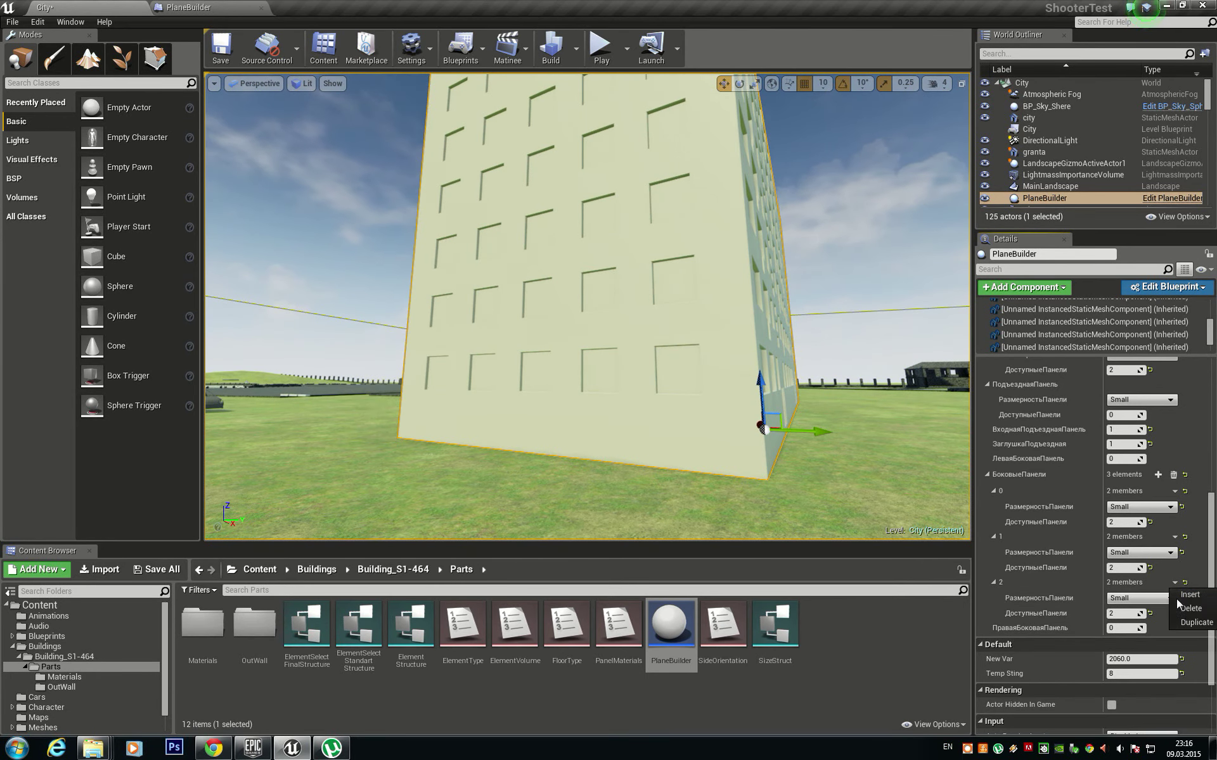
pyautogui.click(1180, 607)
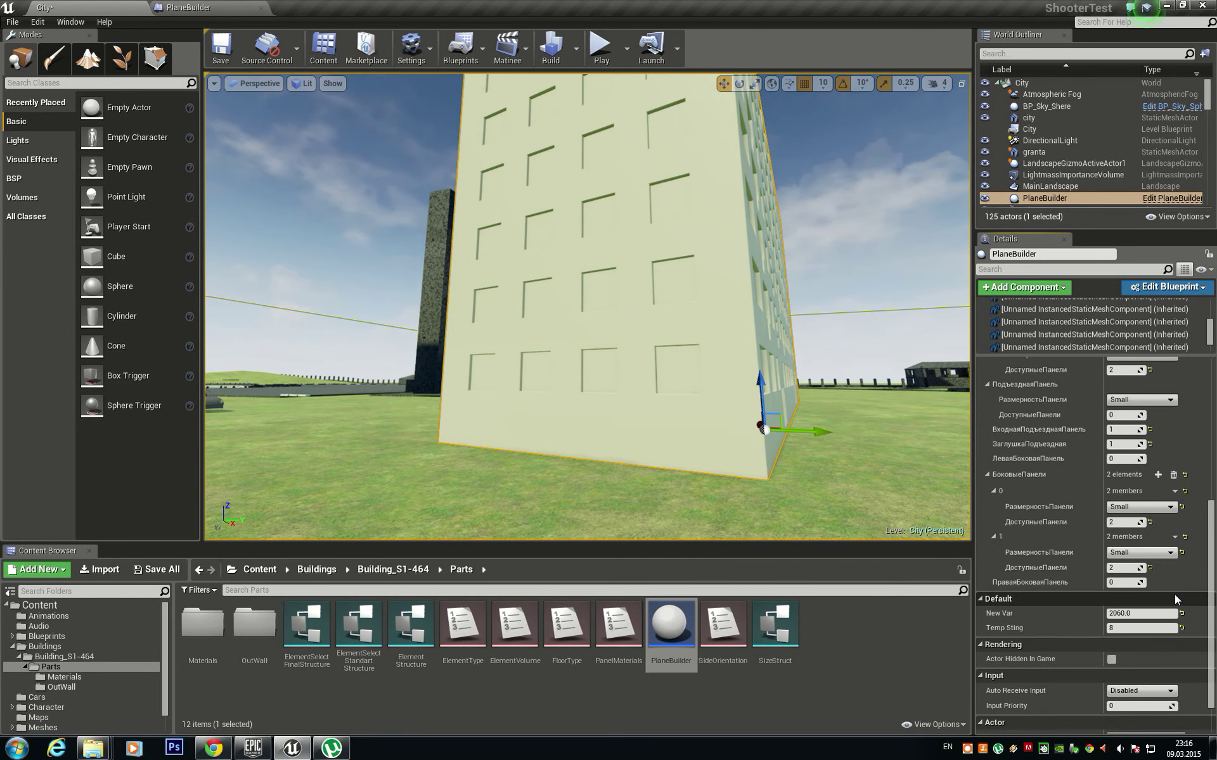
pyautogui.click(1124, 583)
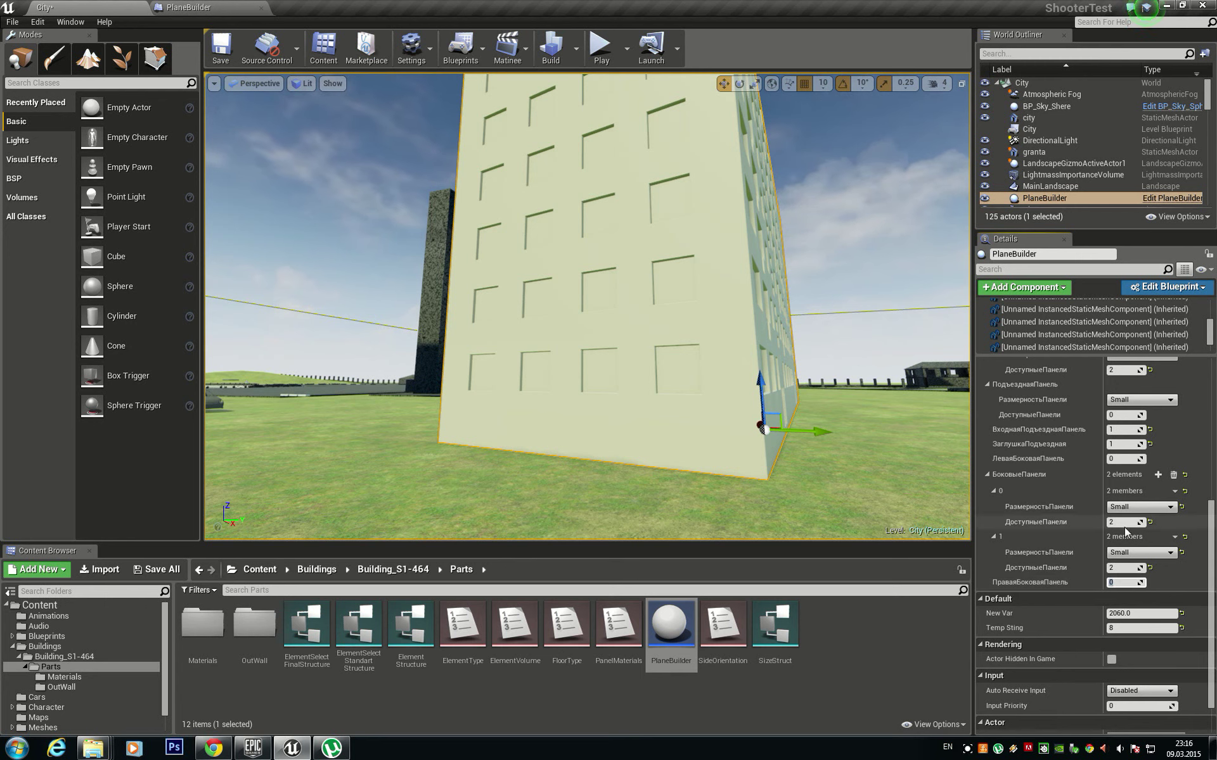
# Step: Set ЛеваяБоковаяПанель and ПраваяБоковаяПанель to 1 and side element 1's ДоступныеПанели to 3
pyautogui.moveTo(1125, 522); pyautogui.dragTo(1122, 522)
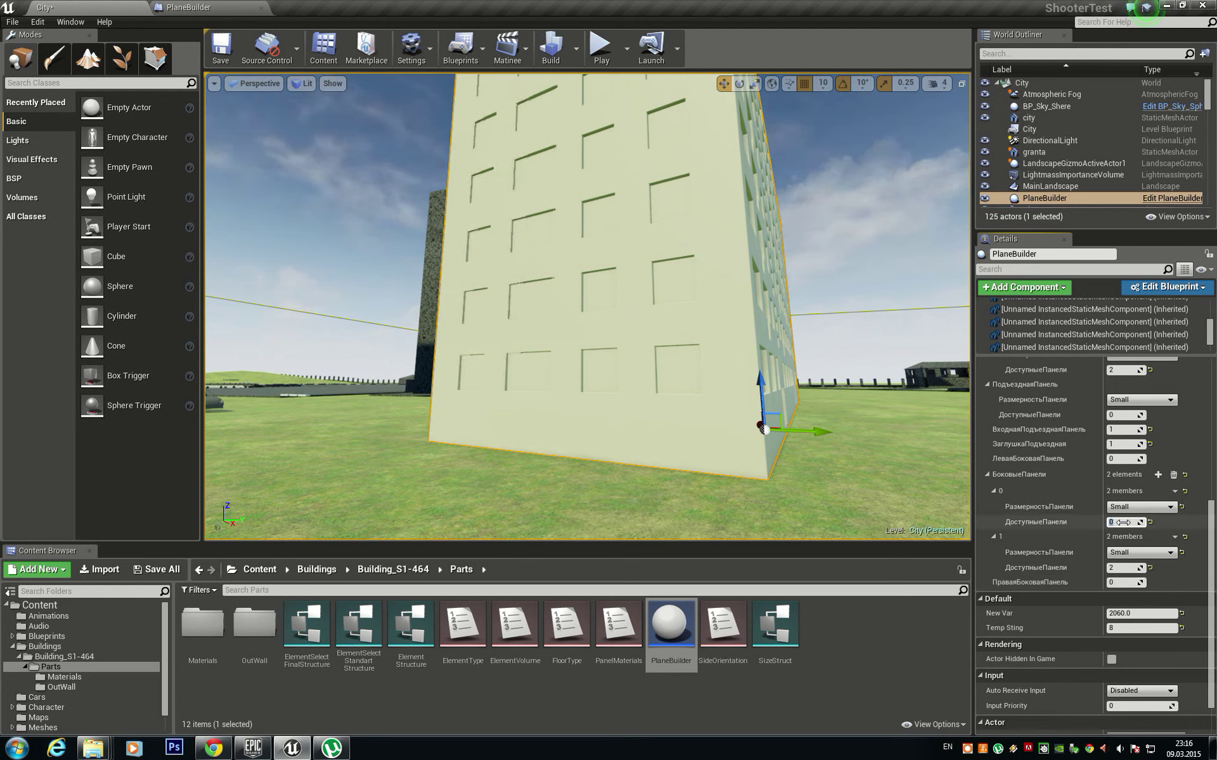
pyautogui.scroll(-2, 1124, 522)
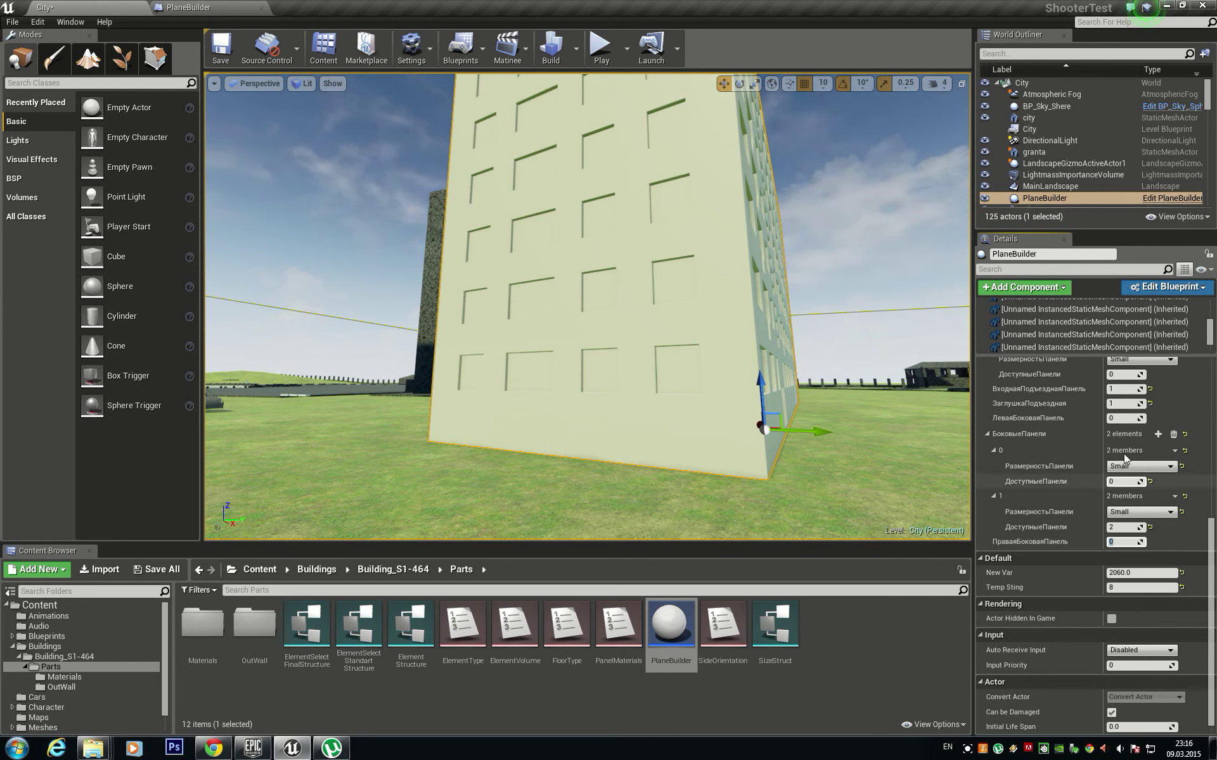
pyautogui.moveTo(1124, 418); pyautogui.dragTo(1129, 418)
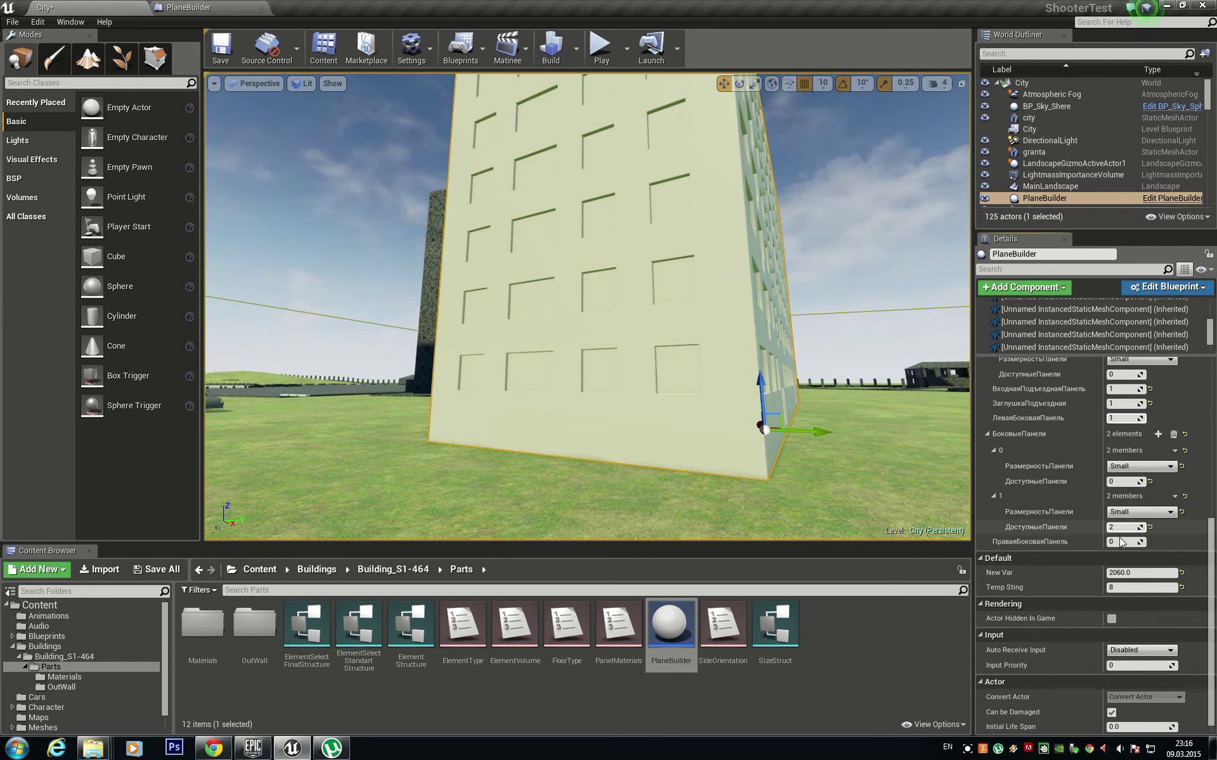
pyautogui.moveTo(1120, 542); pyautogui.dragTo(1121, 543)
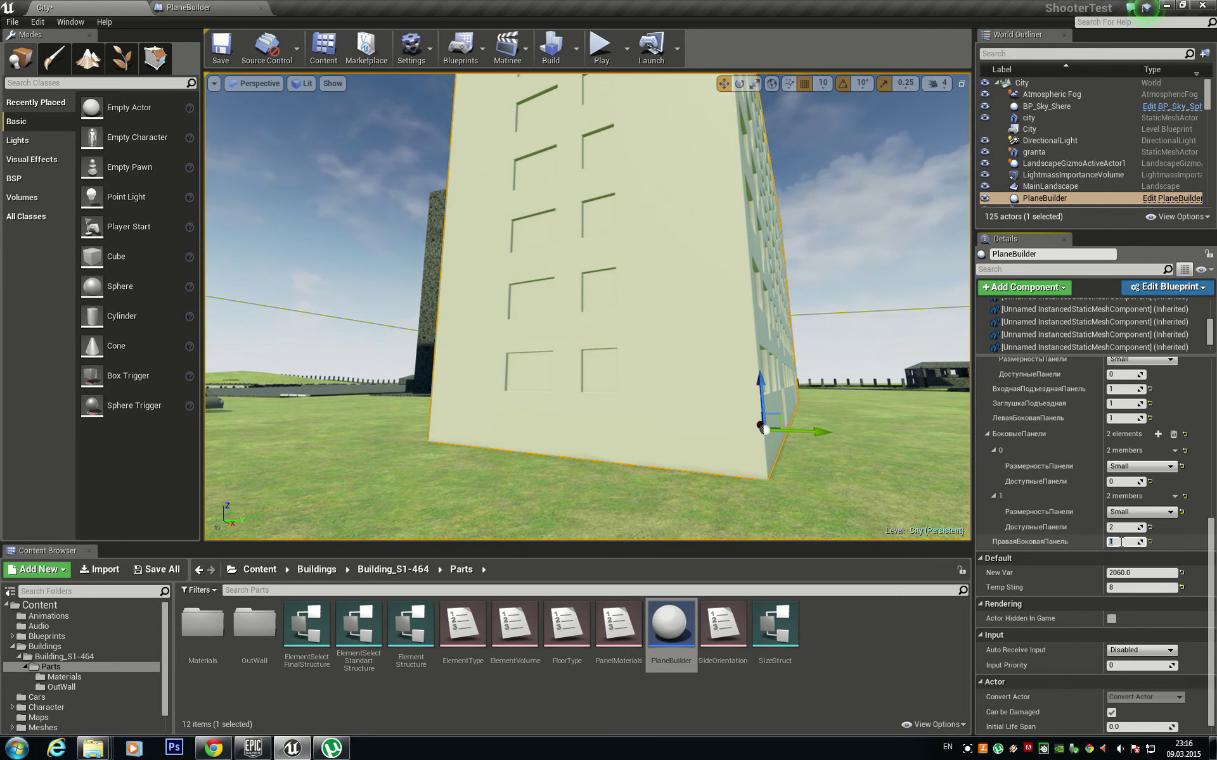
pyautogui.click(1119, 528)
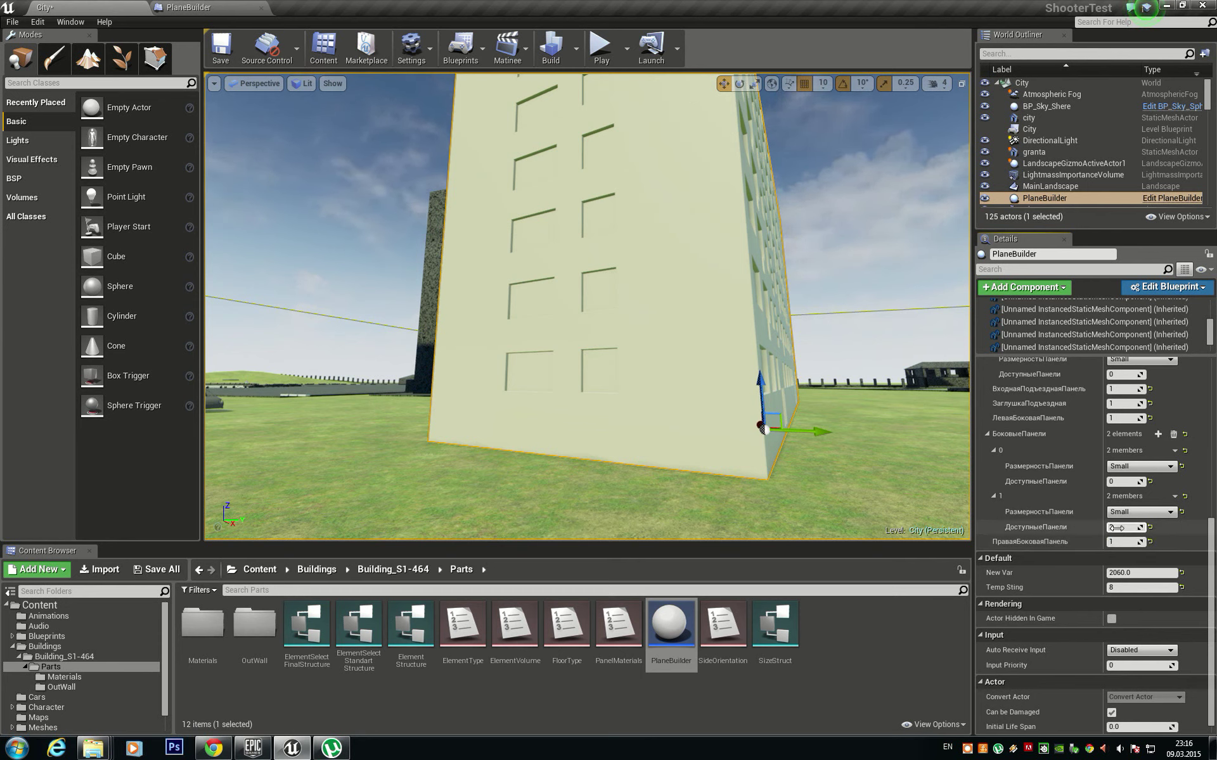
pyautogui.write('3')
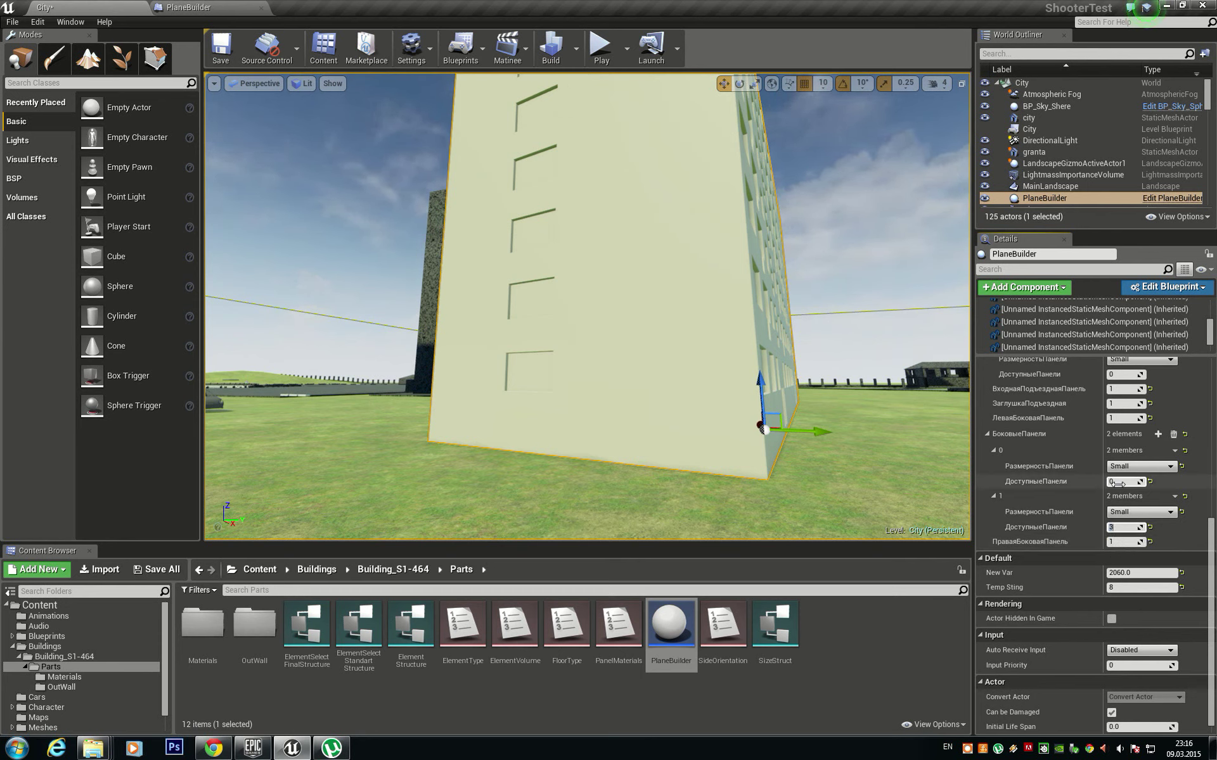
pyautogui.click(1116, 482)
# Step: Raise side element 0's ДоступныеПанели to 3 and view the windowed wall head-on
pyautogui.moveTo(1118, 481); pyautogui.dragTo(1124, 481)
pyautogui.write('3')
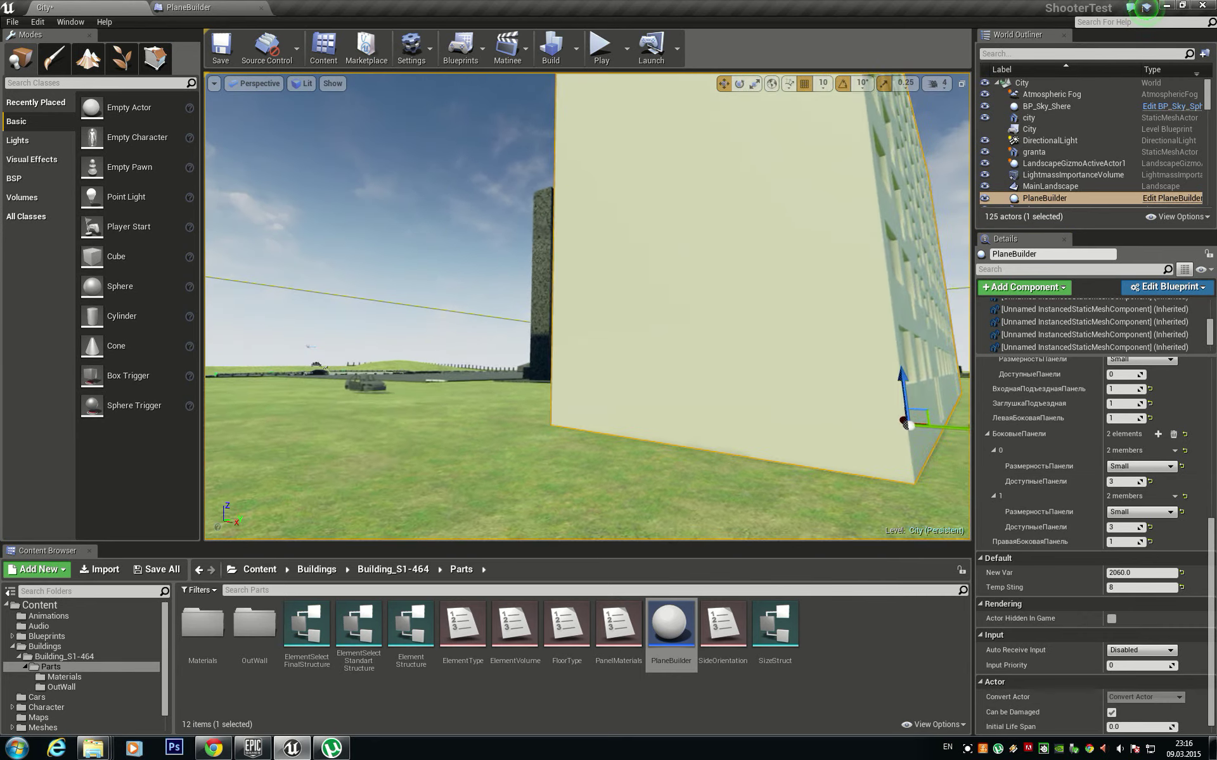
pyautogui.press('f')
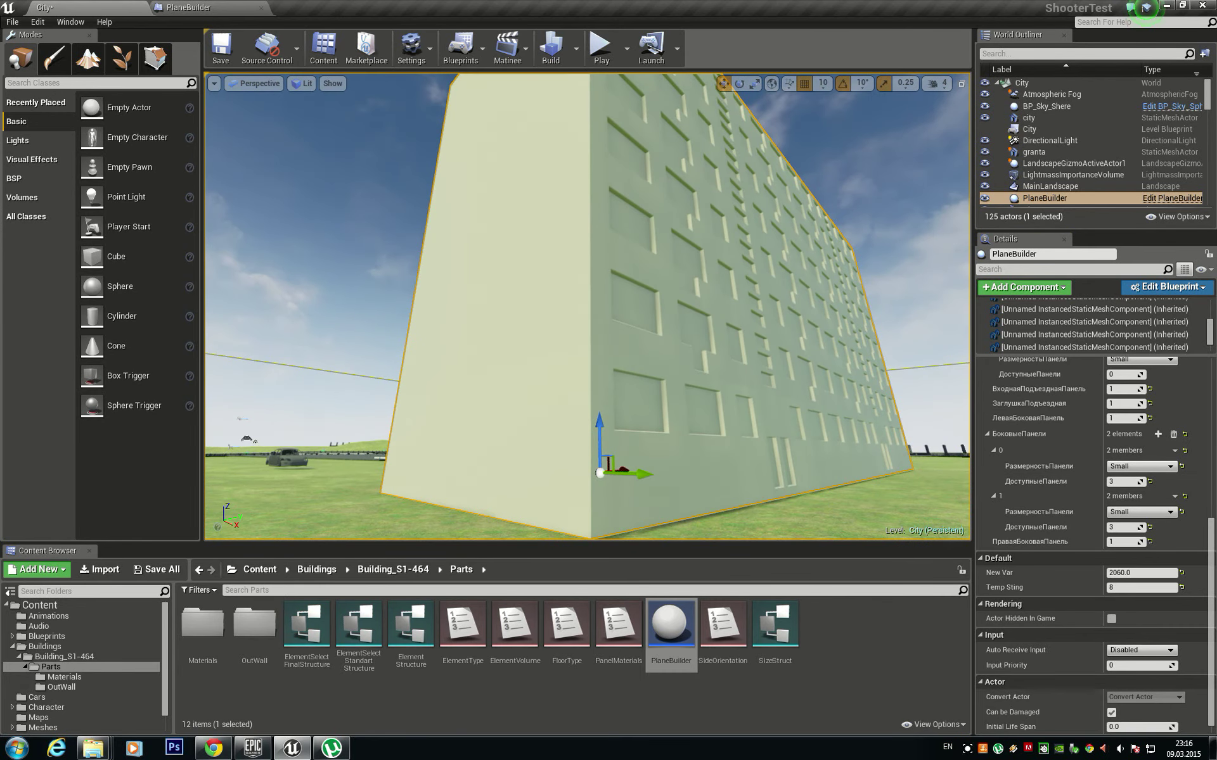
pyautogui.moveTo(586, 304); pyautogui.dragTo(587, 304, button='right')
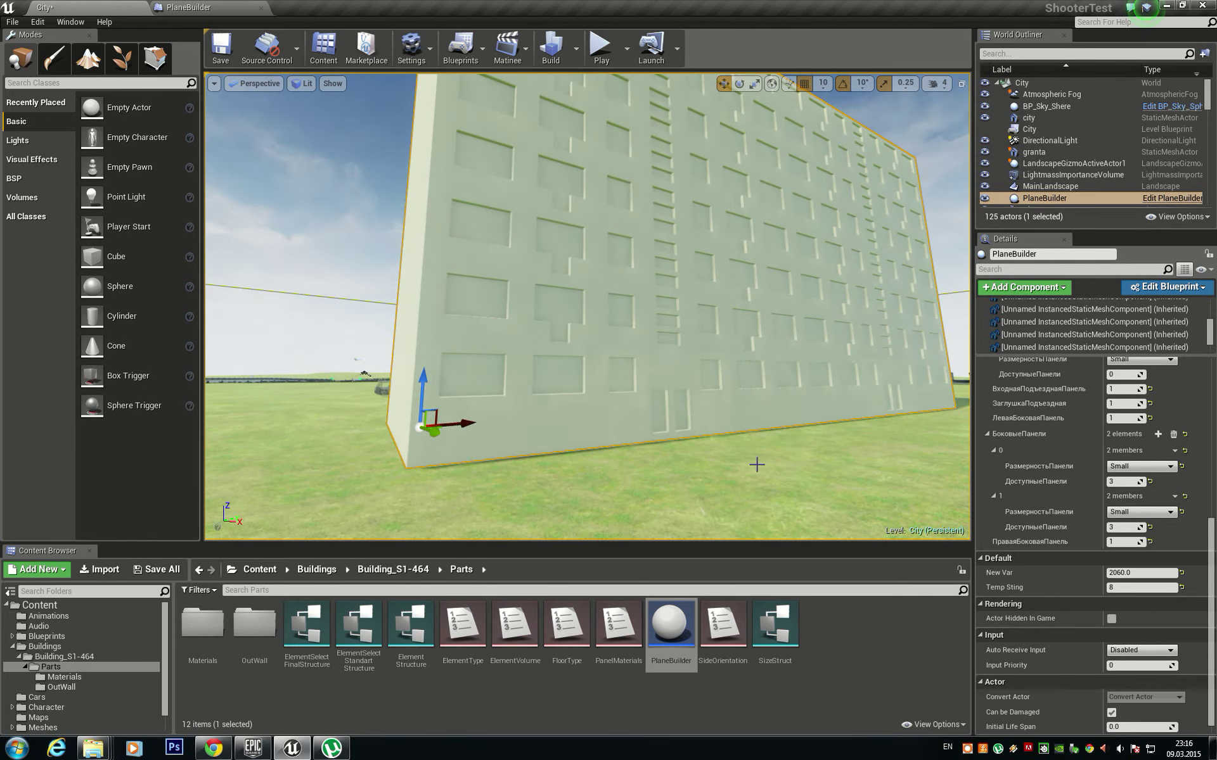
pyautogui.moveTo(757, 465); pyautogui.dragTo(757, 465, button='right')
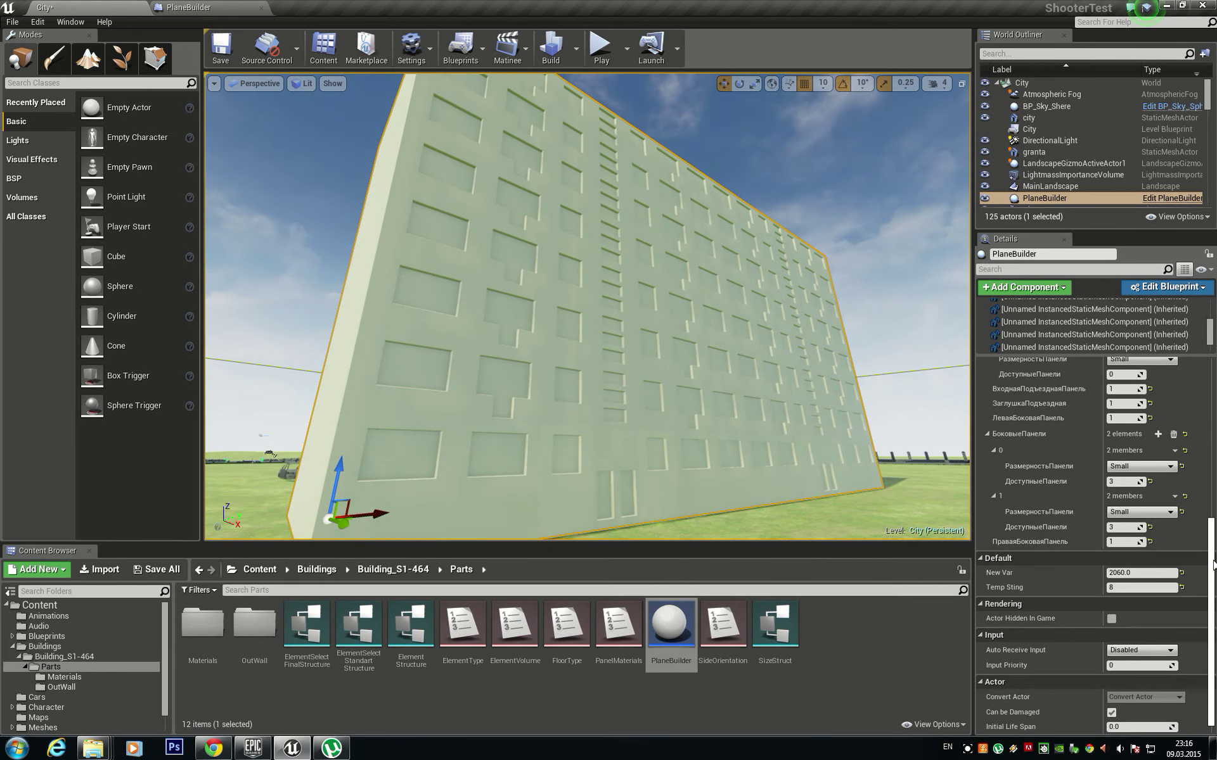
pyautogui.moveTo(1213, 564); pyautogui.dragTo(1212, 403)
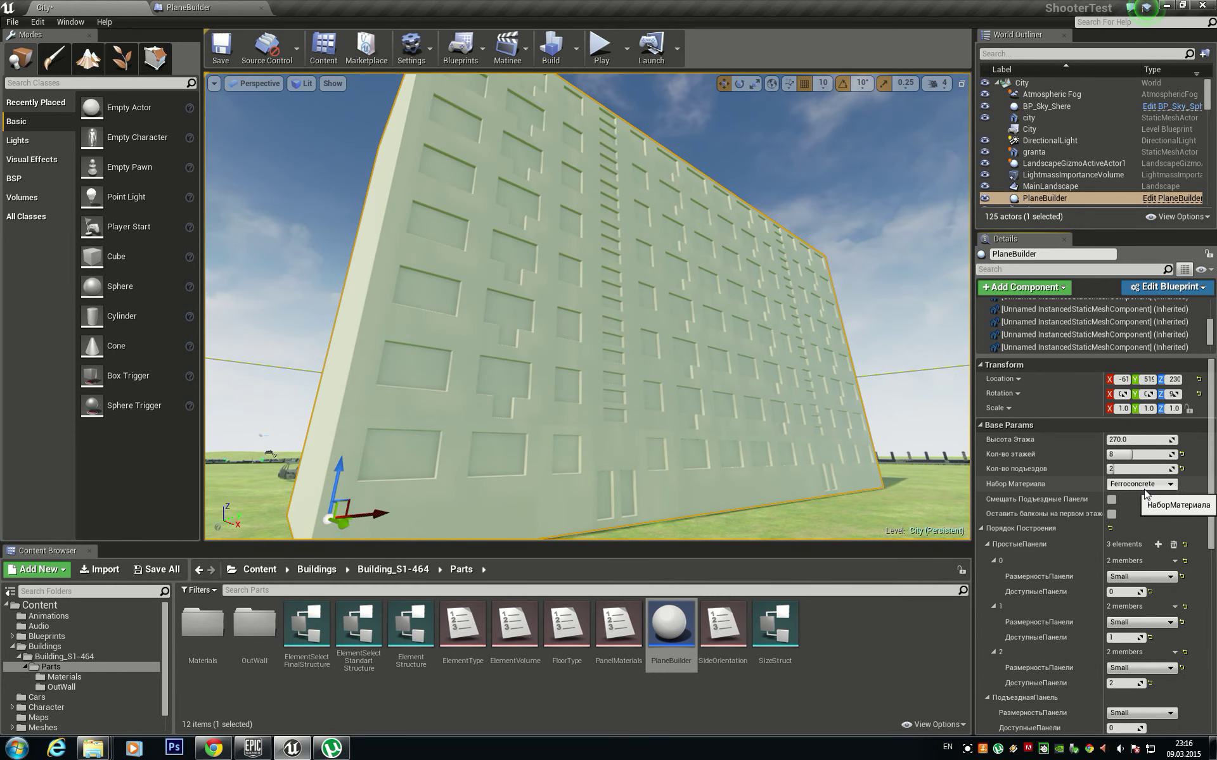
# Step: Set Набор Материала to Bricks, after switching back to Ferroconcrete once
pyautogui.click(1140, 484)
pyautogui.click(1120, 502)
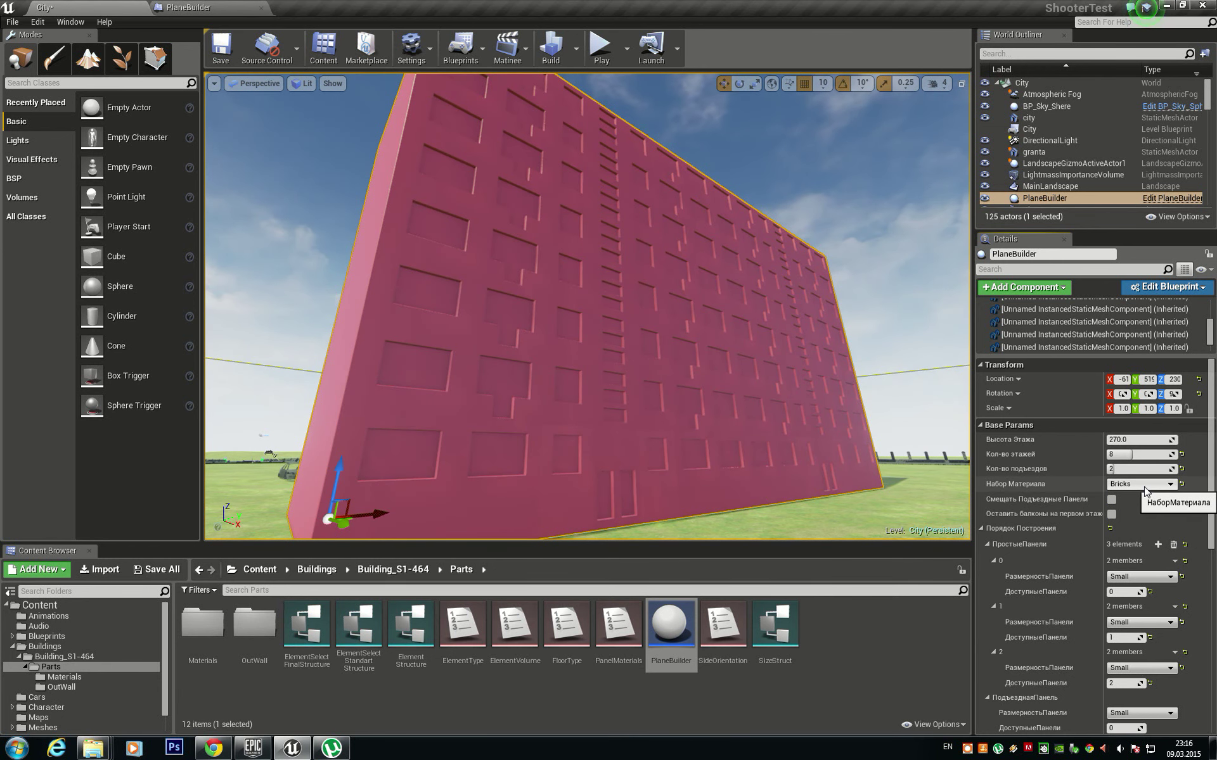
pyautogui.click(1144, 487)
pyautogui.click(1130, 496)
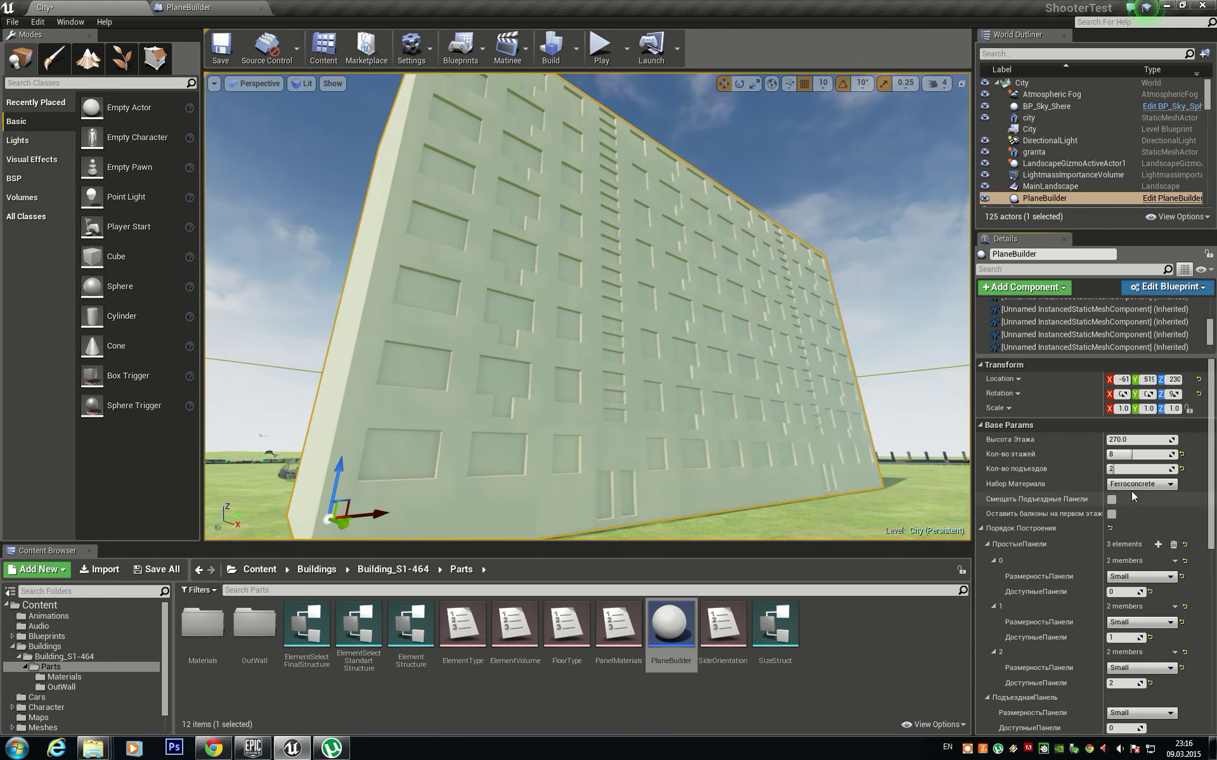
pyautogui.click(1131, 488)
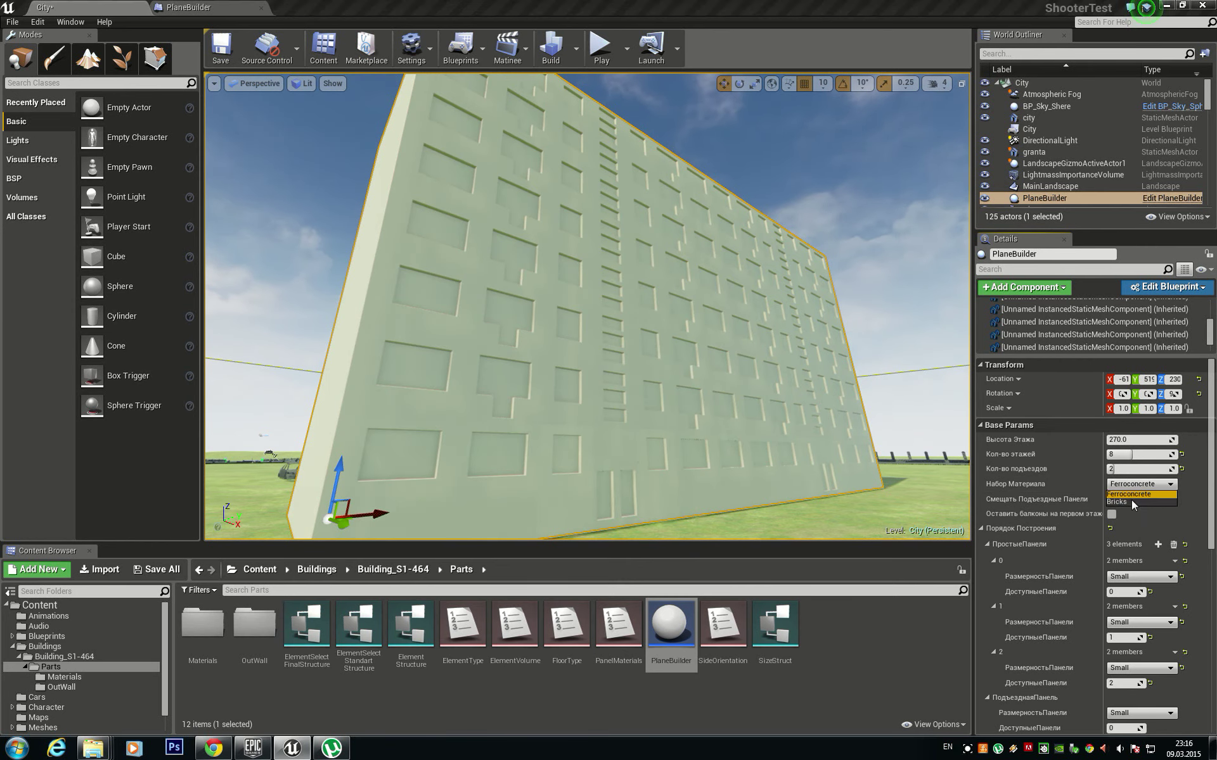
pyautogui.click(1131, 500)
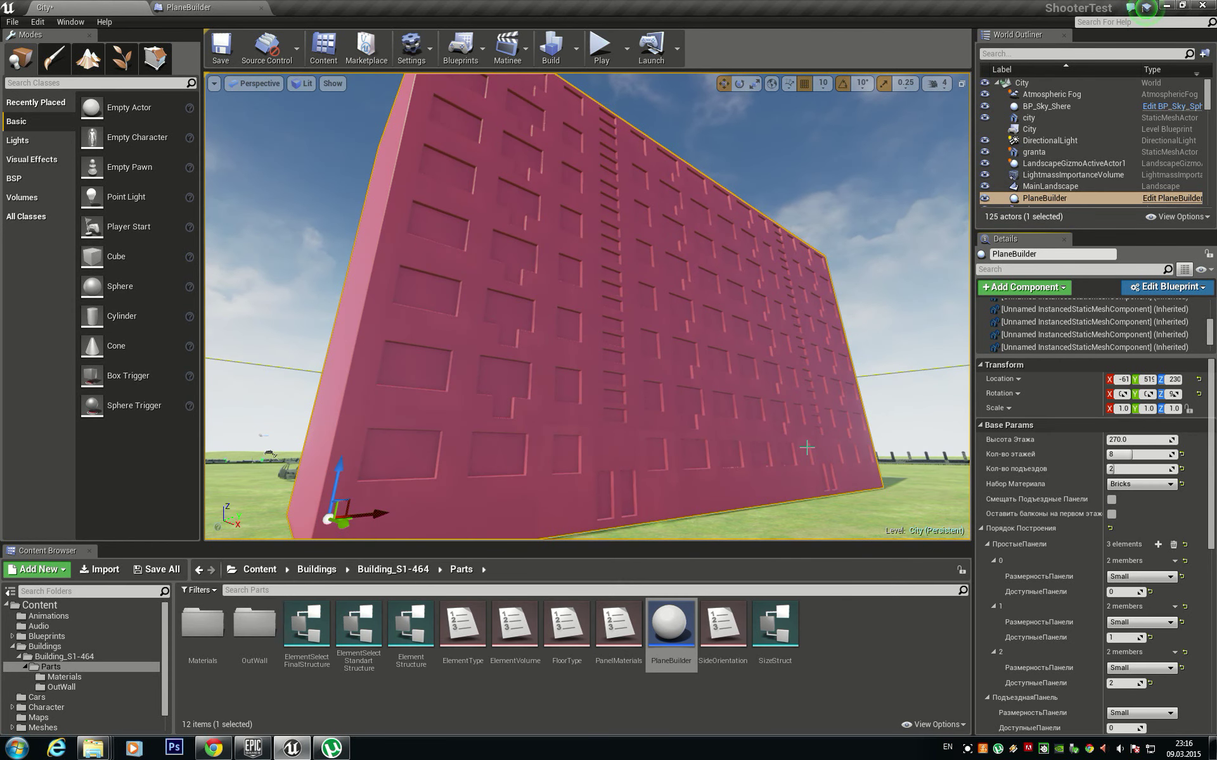